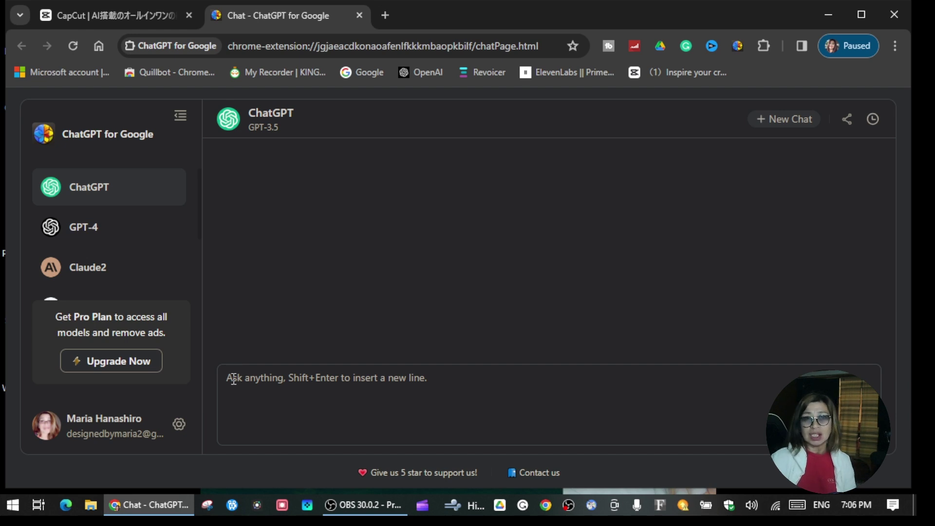
# - Ask ChatGPT to "Give 5 tips on how to become a content creator"
pyautogui.click(233, 379)
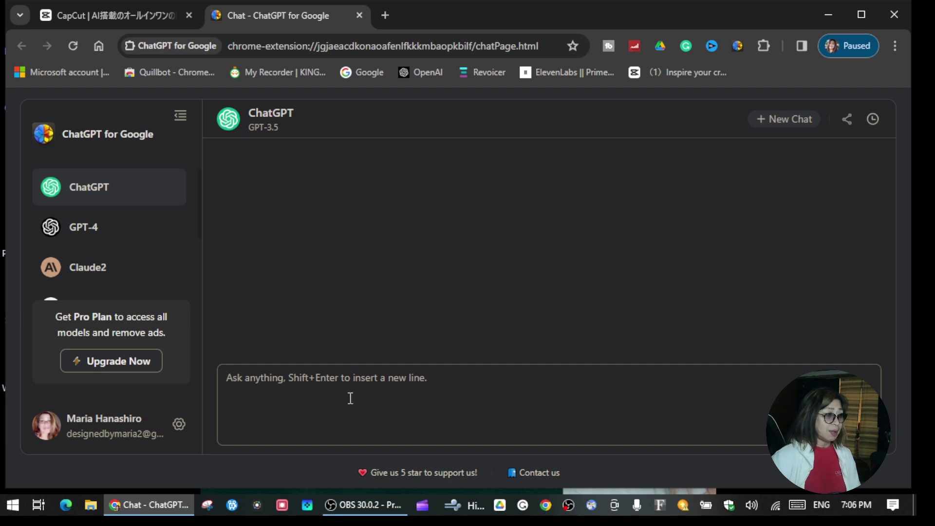
pyautogui.write('Give ')
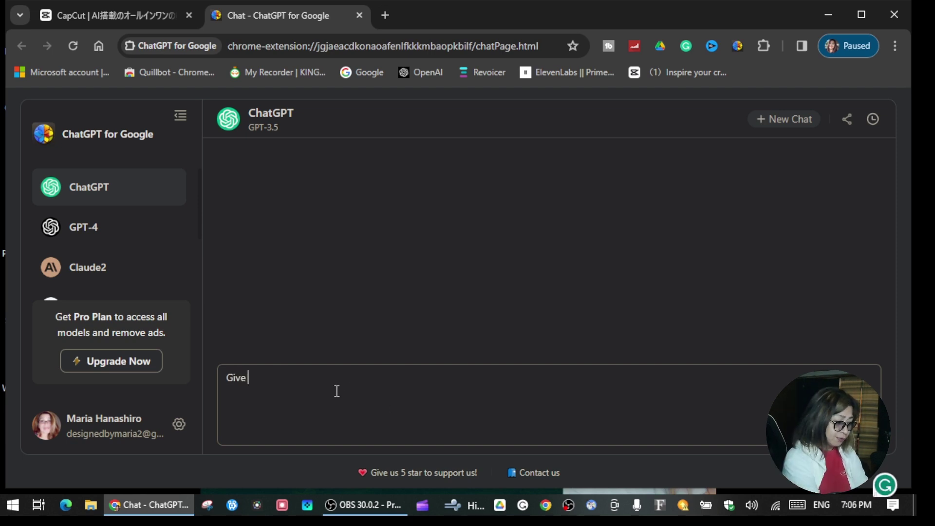
pyautogui.write('5 ti')
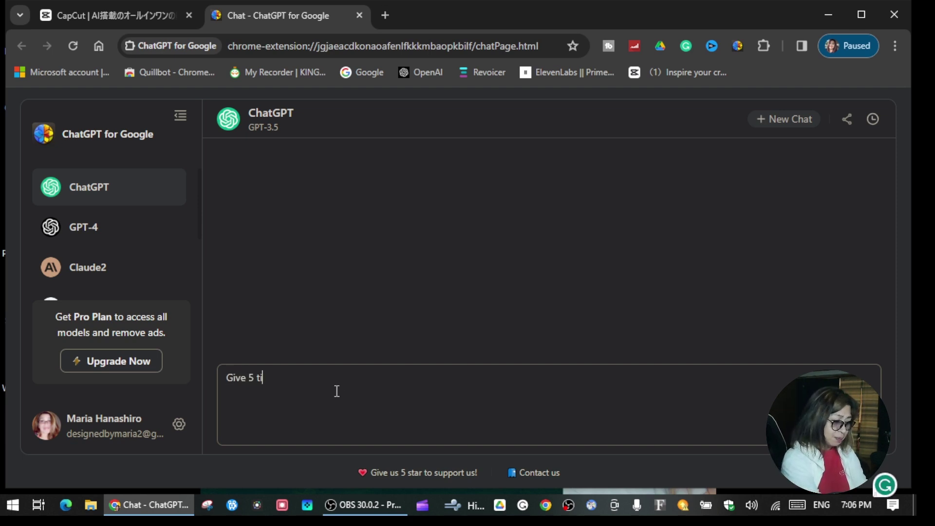
pyautogui.write('ps on ')
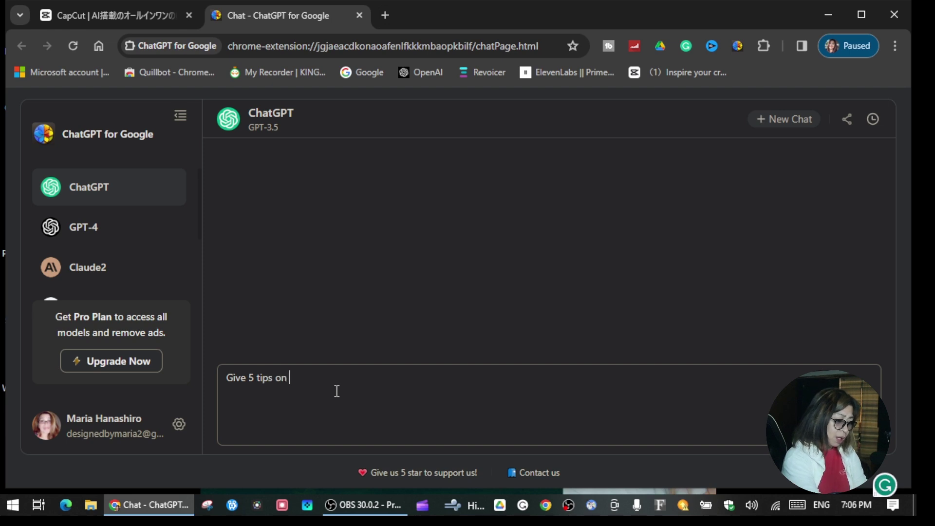
pyautogui.write('how to b')
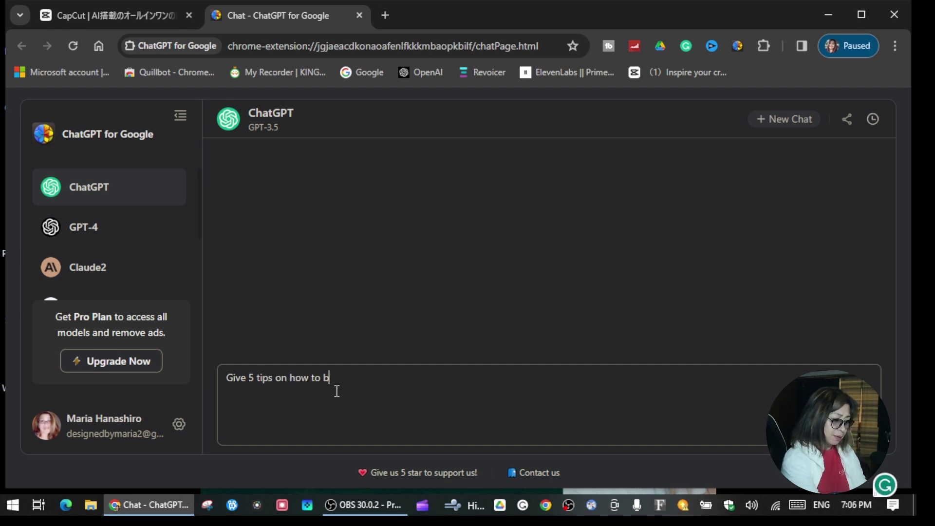
pyautogui.write('ecome a content')
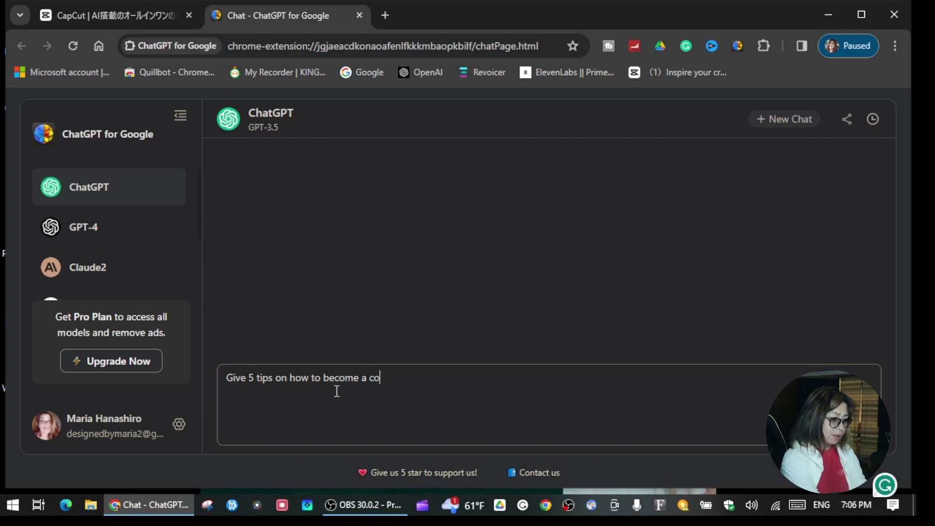
pyautogui.write(' c')
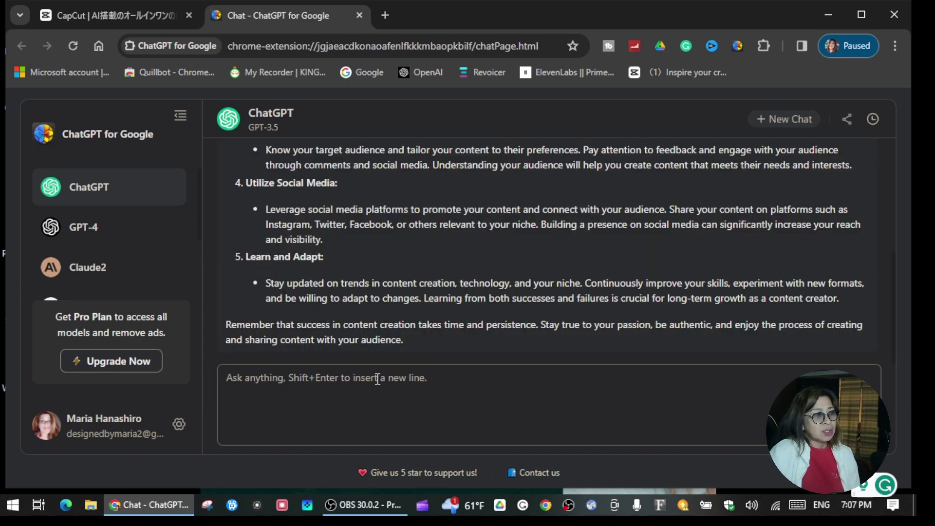
# - Select the chat answer's text from its beginning, and paste the copied script into CapCut's Generate video script editor
pyautogui.scroll(8, 486, 248)
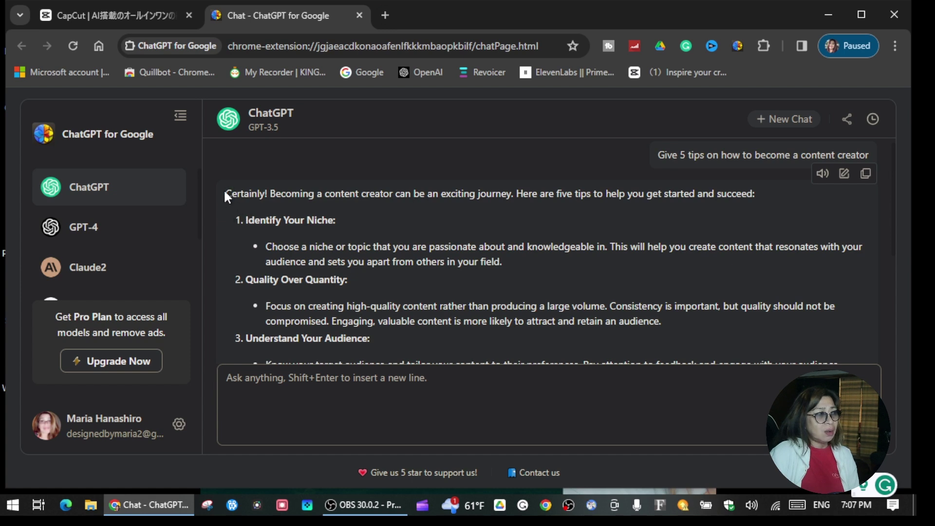
pyautogui.moveTo(228, 194); pyautogui.dragTo(612, 342)
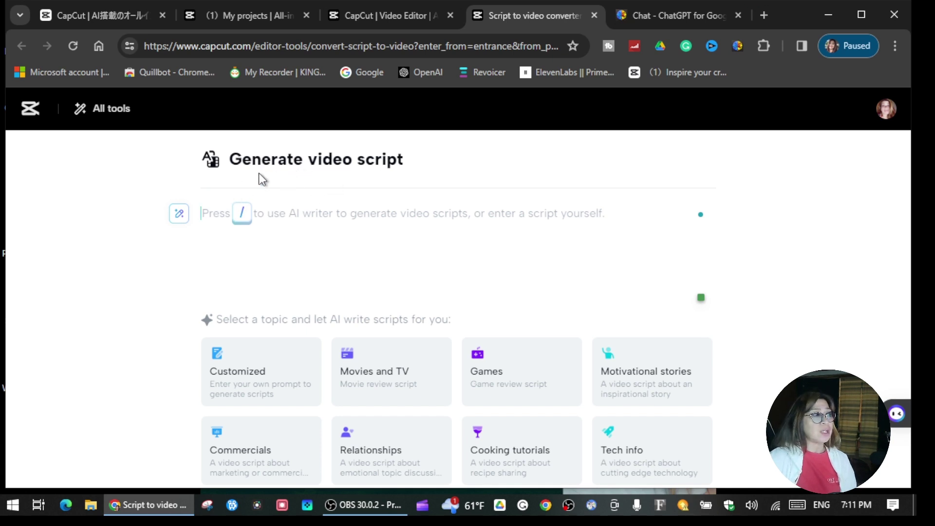
pyautogui.rightClick(206, 213)
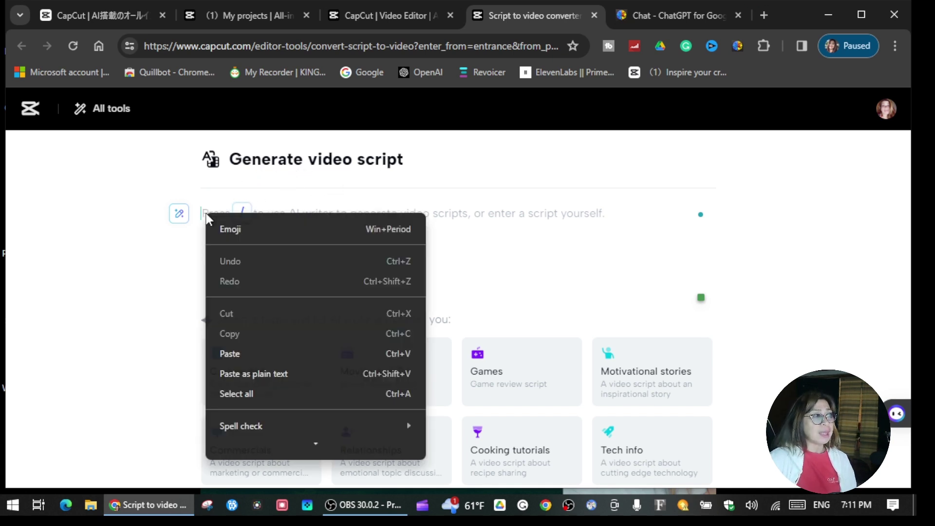
pyautogui.click(239, 351)
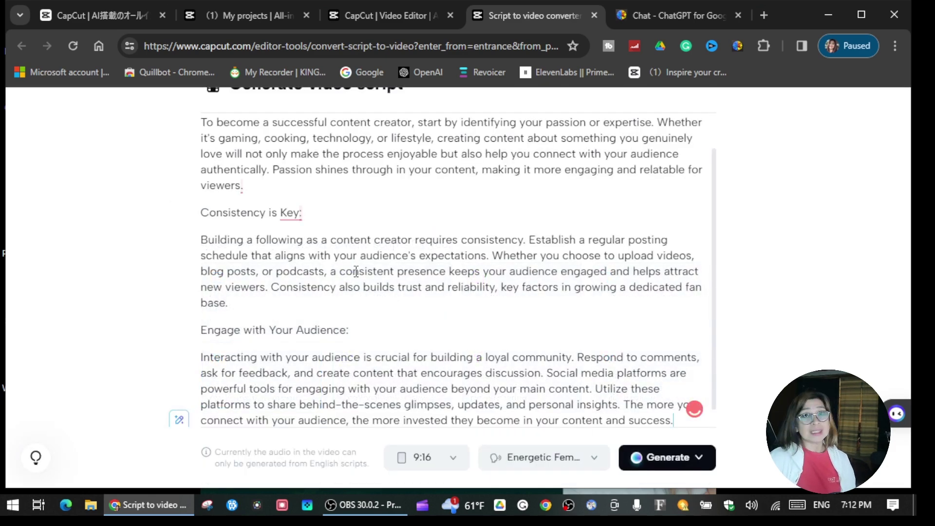
# - Set the video's aspect ratio to 16:9 for YouTube and Facebook
pyautogui.scroll(-1, 357, 271)
pyautogui.click(453, 459)
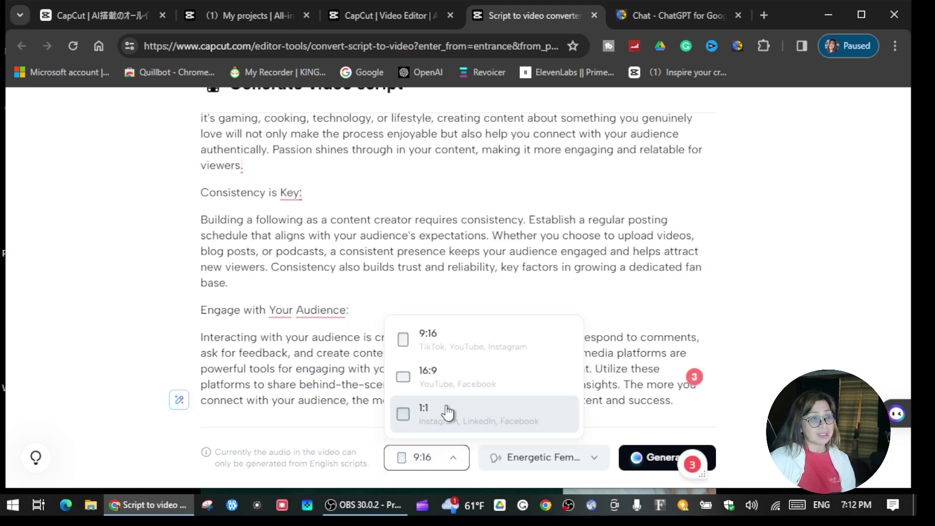
pyautogui.click(427, 376)
# - Browse the available narration voices and choose American Female for the script
pyautogui.click(594, 460)
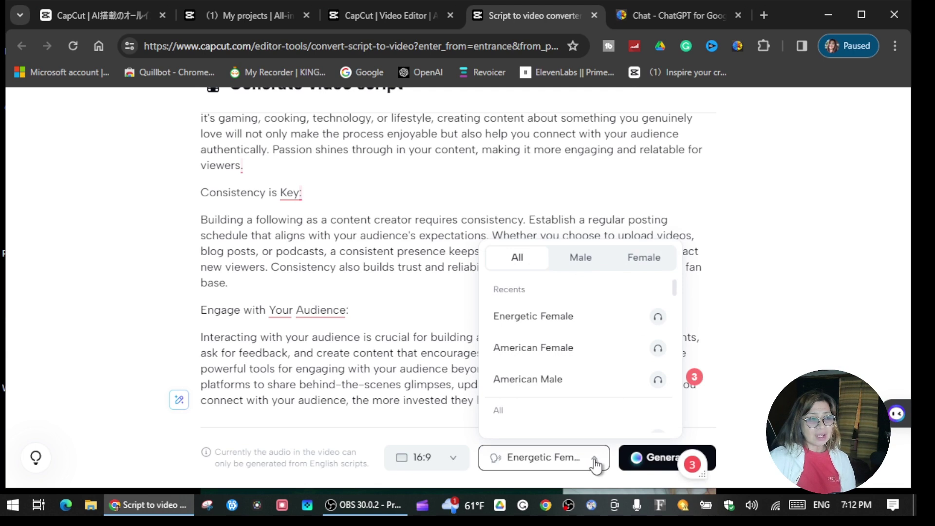
pyautogui.scroll(2, 610, 382)
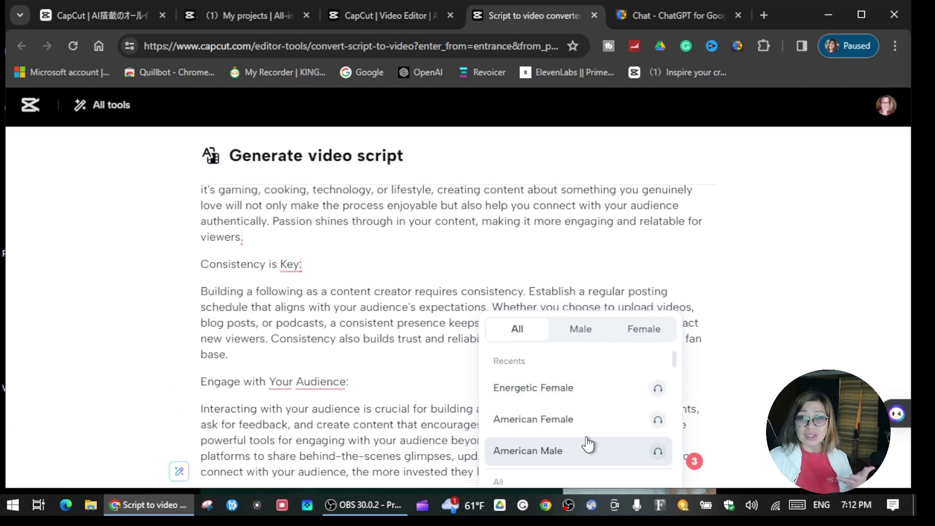
pyautogui.scroll(-4, 588, 444)
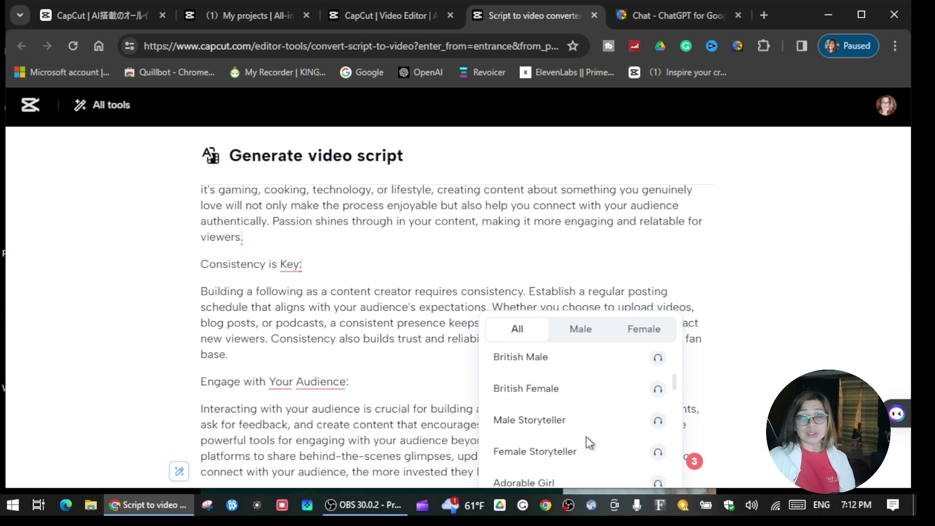
pyautogui.scroll(-3, 586, 436)
pyautogui.scroll(5, 587, 437)
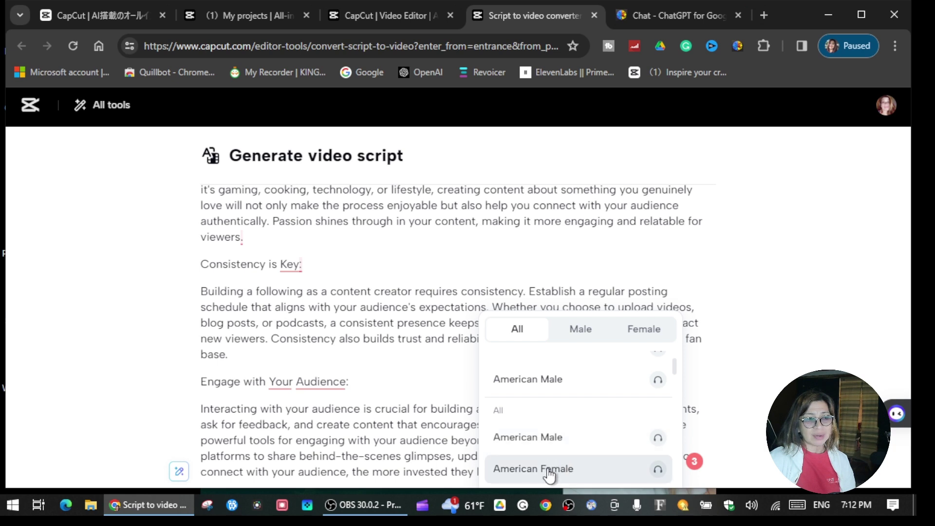
pyautogui.click(550, 471)
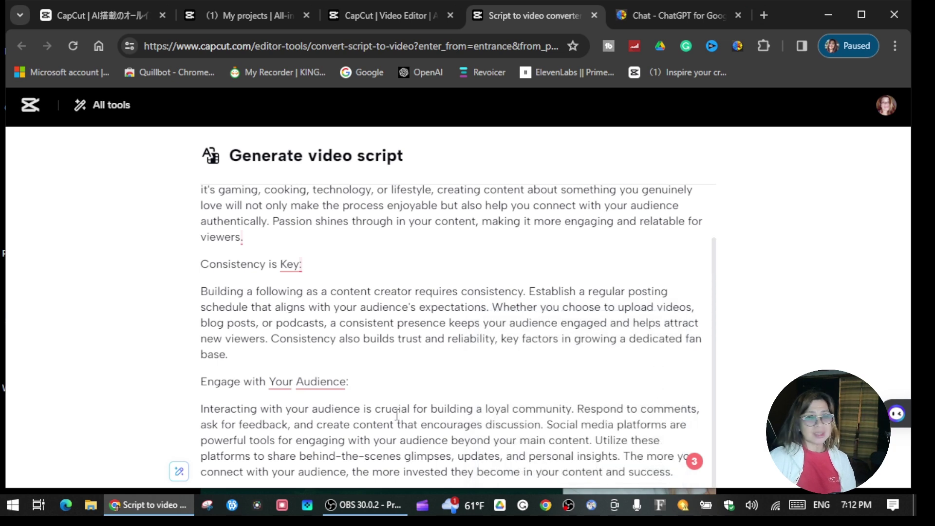
pyautogui.scroll(-1, 516, 460)
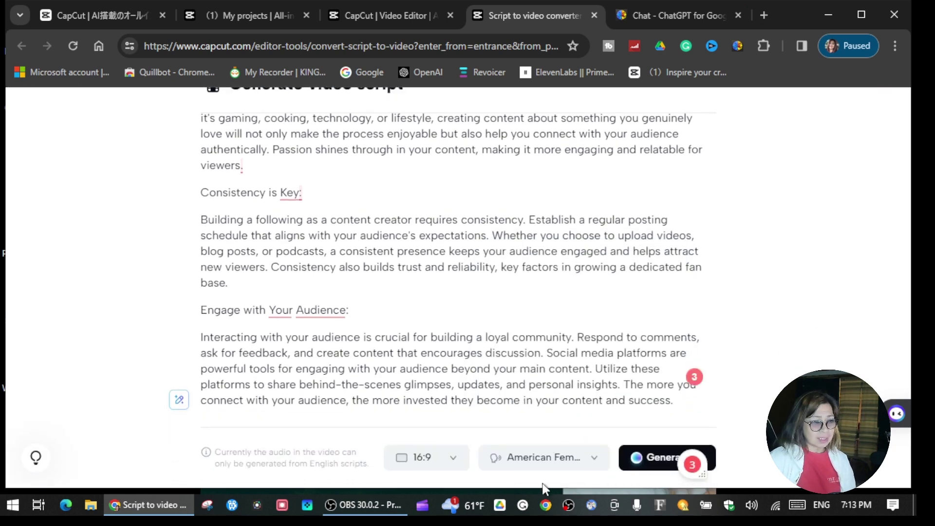
pyautogui.click(603, 474)
pyautogui.click(399, 482)
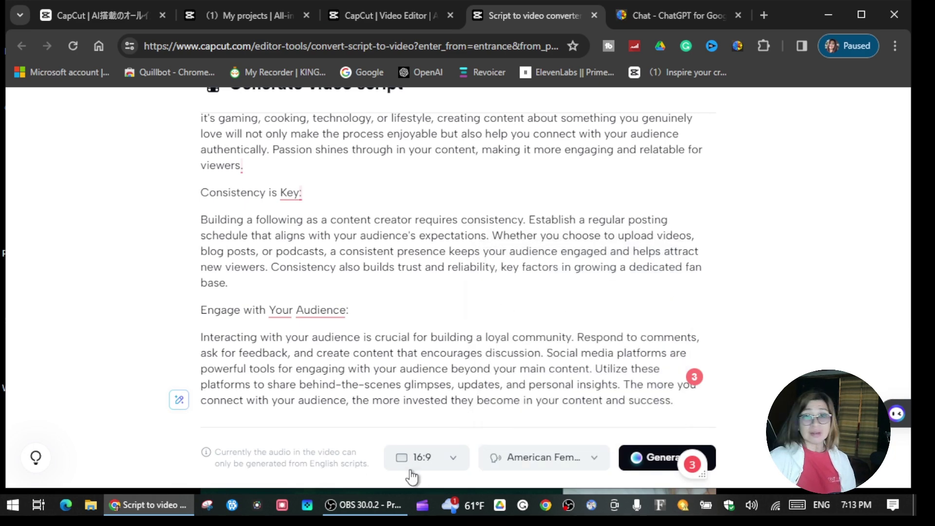
pyautogui.click(412, 475)
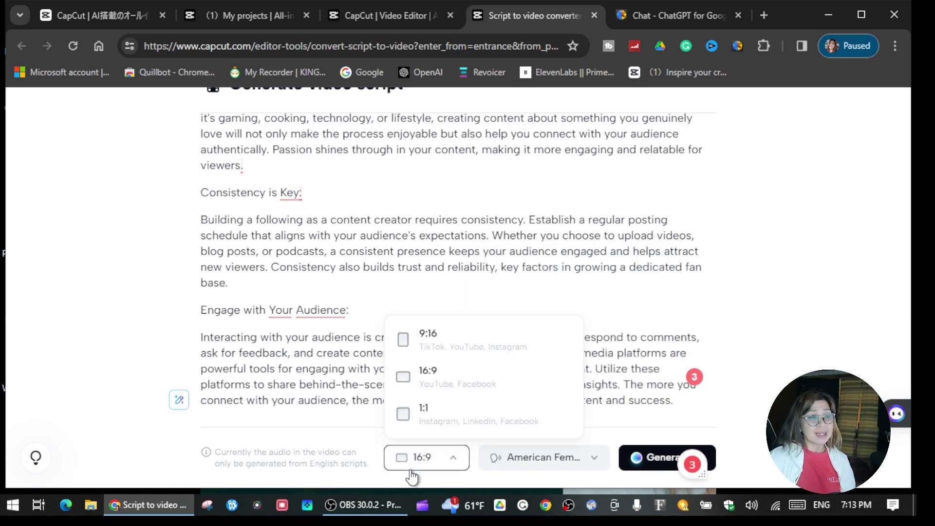
pyautogui.scroll(1, 367, 223)
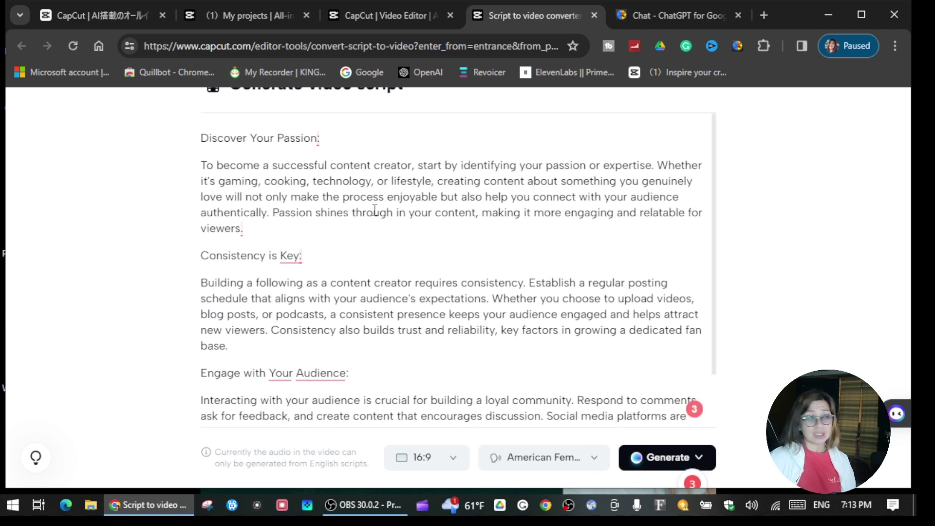
pyautogui.scroll(-1, 373, 212)
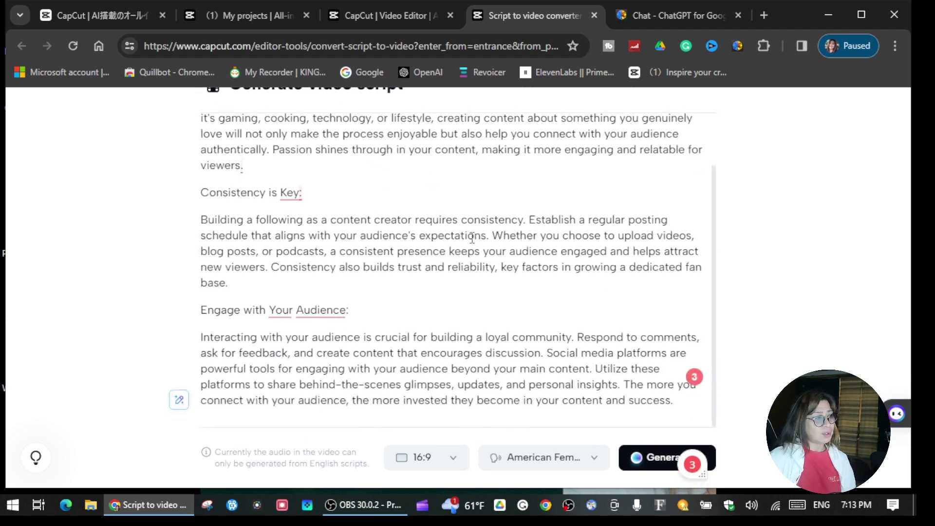
# - Generate the video from the script using Smart generation
pyautogui.click(664, 468)
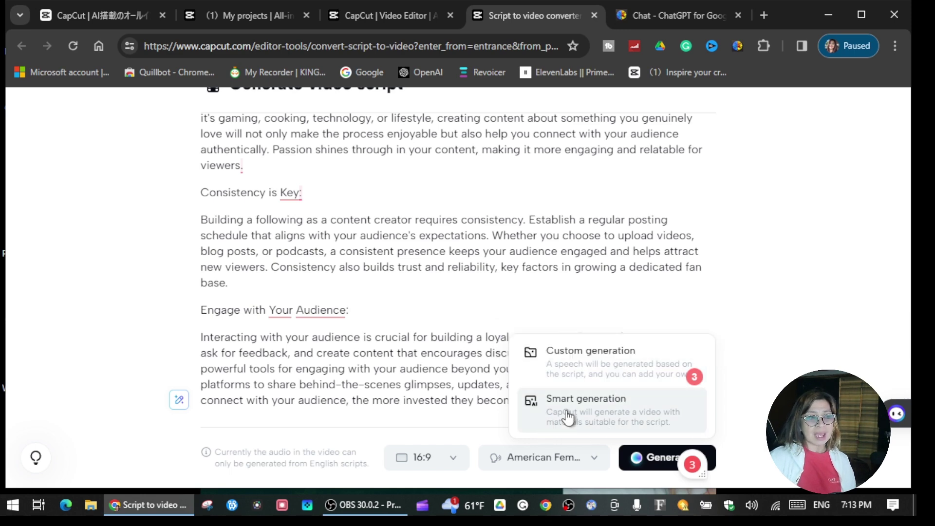
pyautogui.click(583, 417)
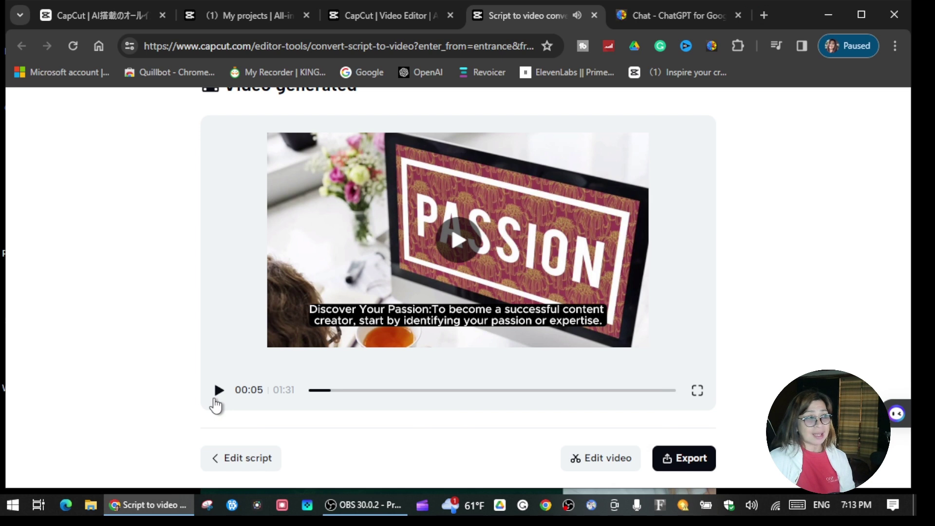
# - Preview the generated video from its beginning and pause it during the gaming and cooking caption
pyautogui.scroll(2, 451, 263)
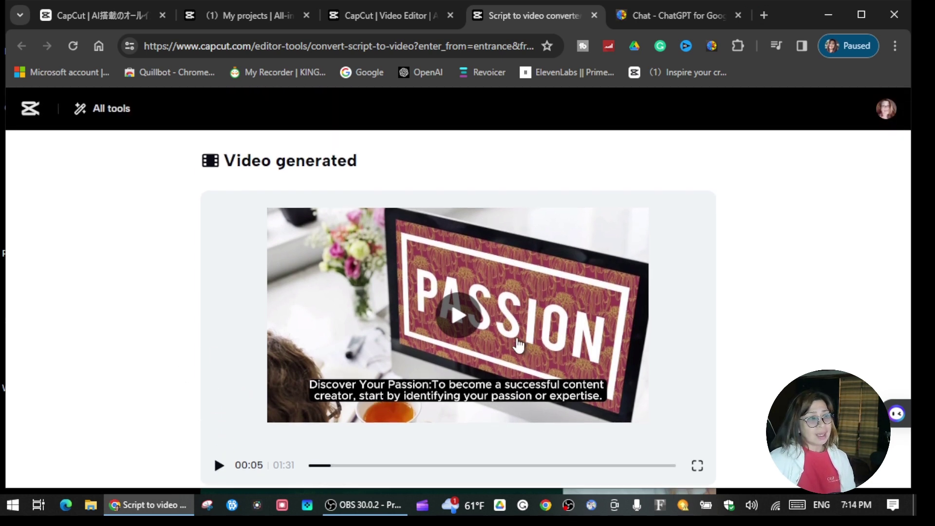
pyautogui.scroll(-2, 518, 346)
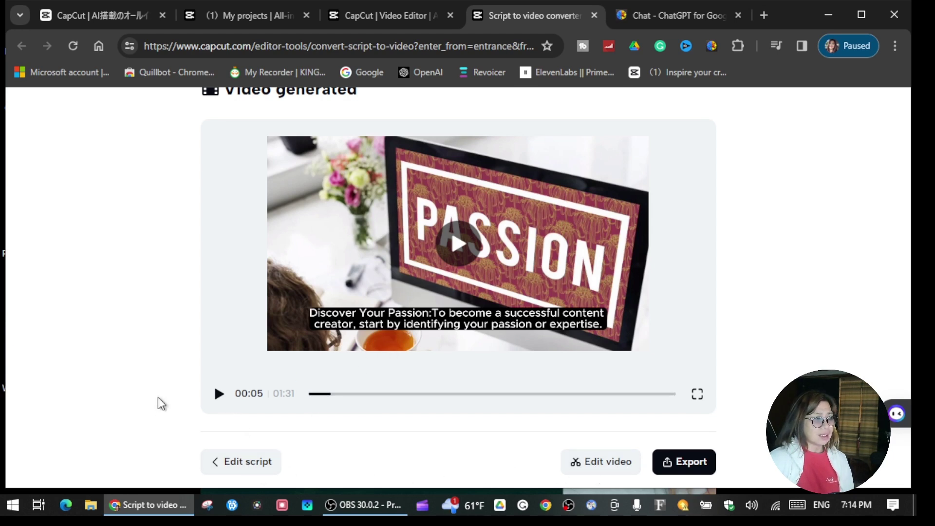
pyautogui.click(310, 393)
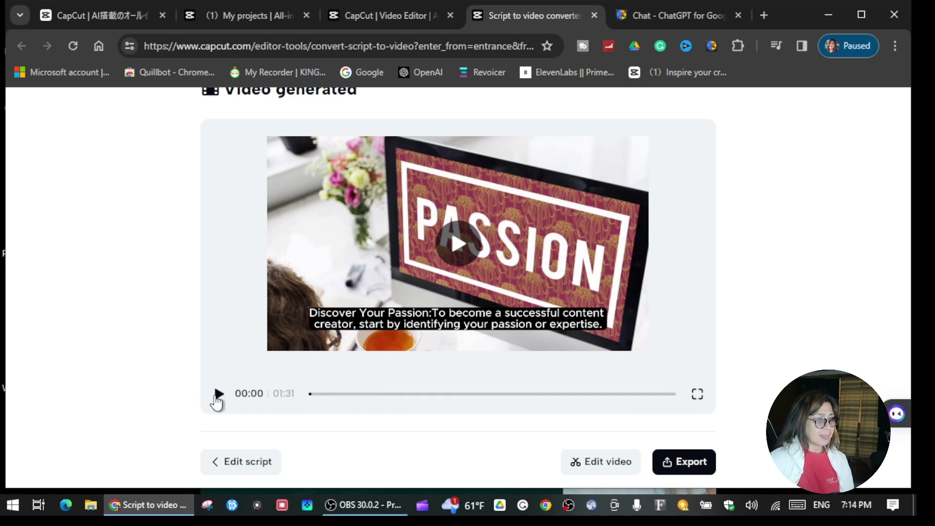
pyautogui.click(217, 395)
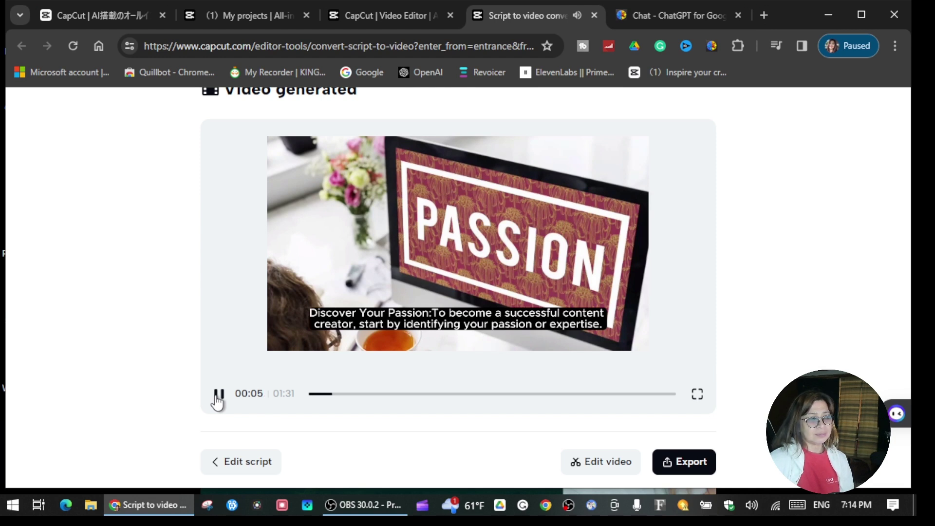
pyautogui.click(343, 242)
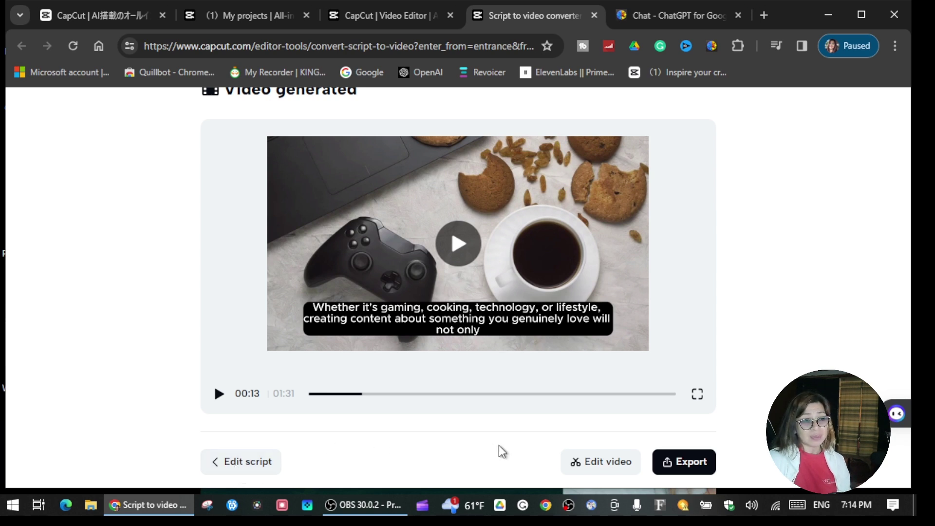
# - Open the generated video for editing and dismiss the Edit script tip
pyautogui.click(600, 461)
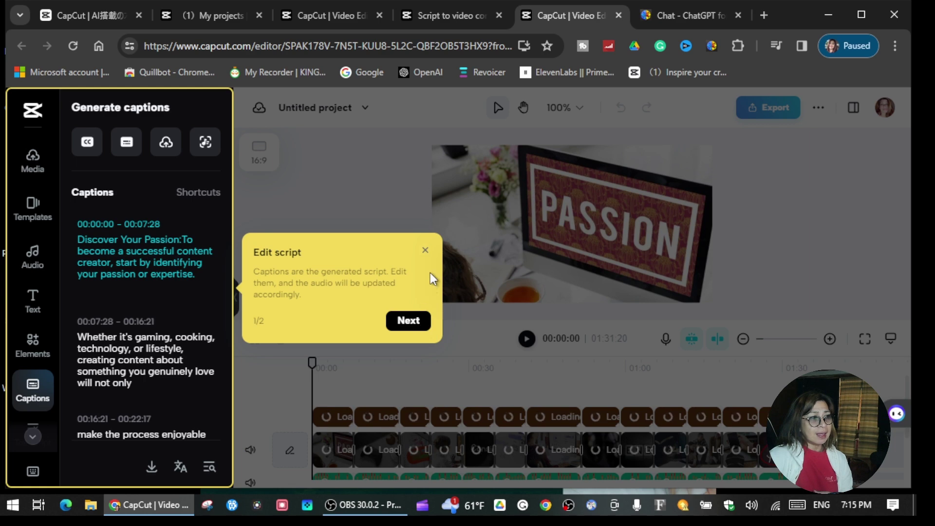
pyautogui.click(425, 251)
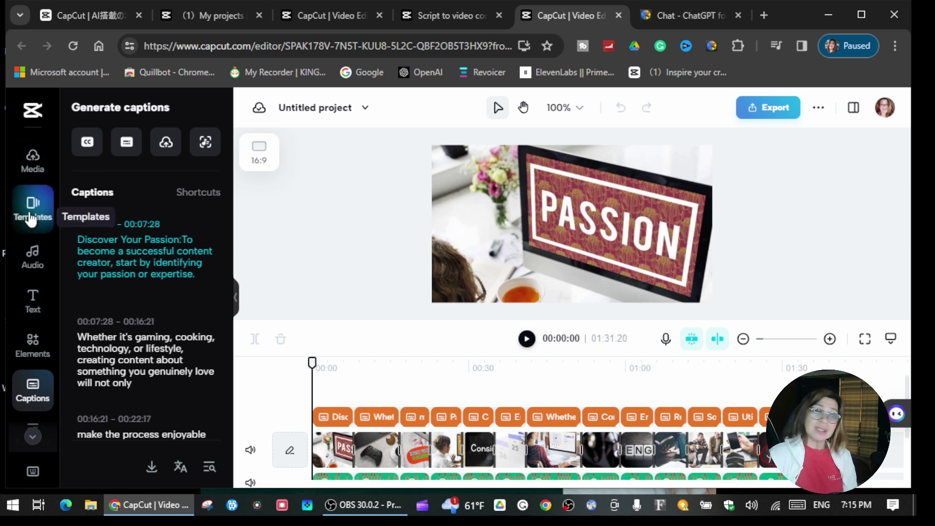
# - Replace the timeline clip starting at about 40 seconds with Tarot Talk.png from the project media, and dismiss the Adjustment area tip
pyautogui.click(31, 173)
pyautogui.moveTo(120, 159)
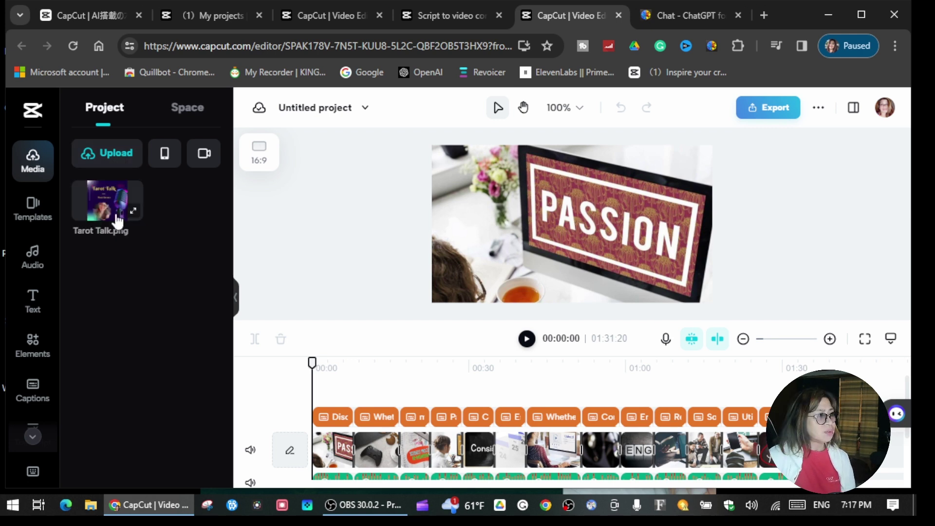
pyautogui.moveTo(115, 215); pyautogui.dragTo(537, 467)
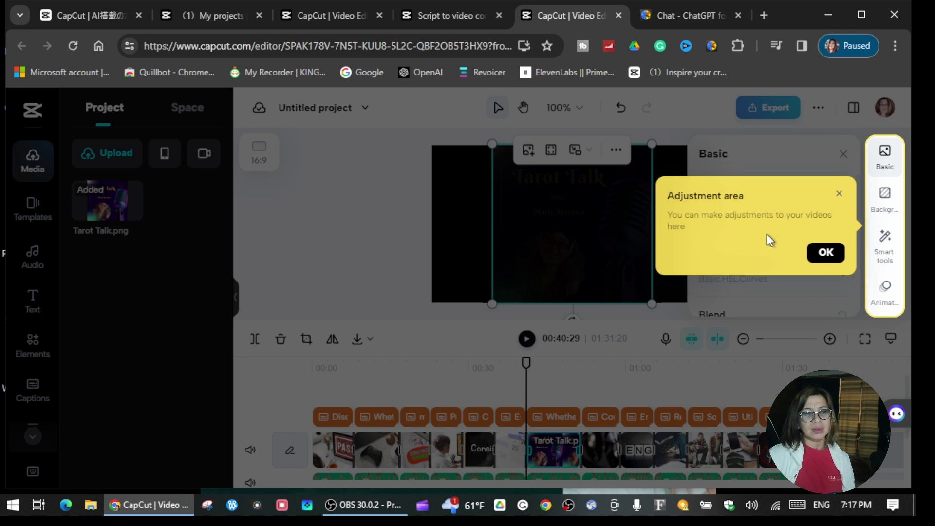
pyautogui.click(830, 259)
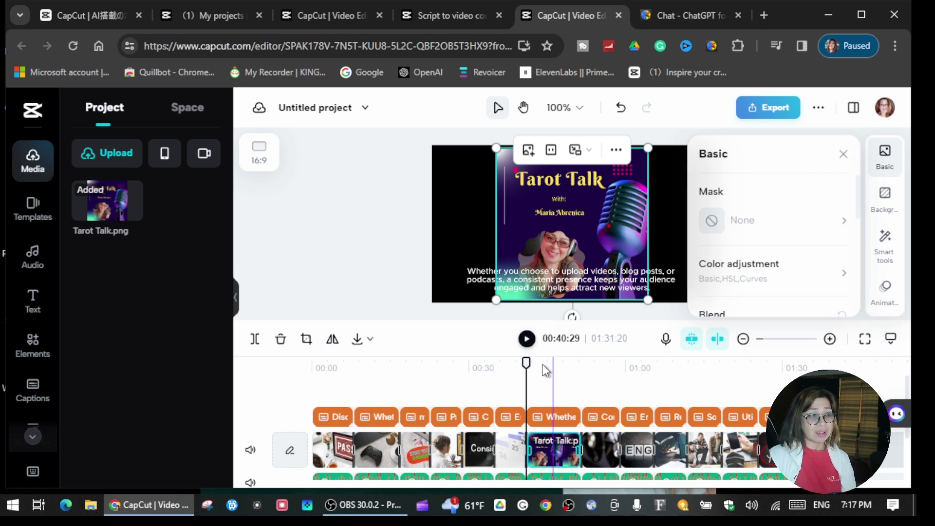
# - Play the timeline from shortly before the Tarot Talk.png clip to check the replacement
pyautogui.moveTo(525, 362)
pyautogui.mouseDown()
pyautogui.moveTo(499, 363)
pyautogui.moveTo(508, 363)
pyautogui.mouseUp()
pyautogui.click(527, 340)
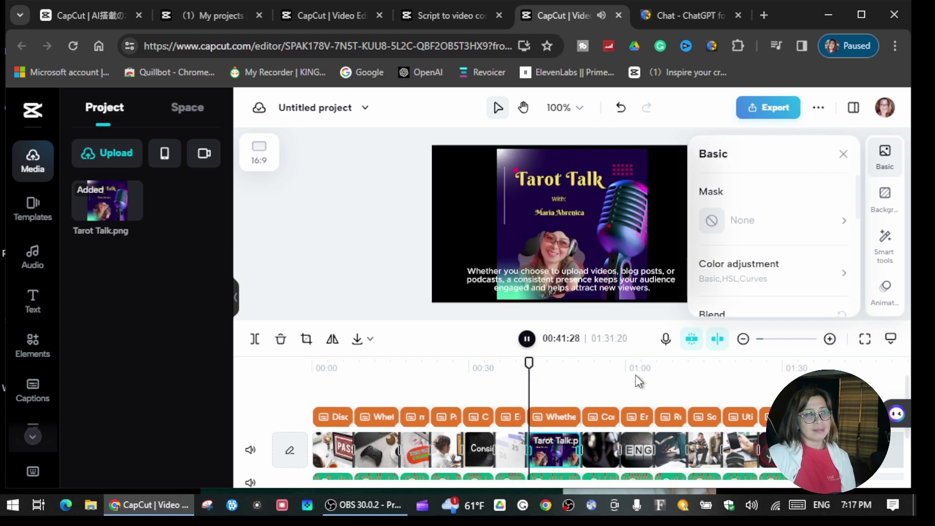
# - Pause the preview and undo the replacement of the 40-second clip with Tarot Talk.png
pyautogui.click(526, 340)
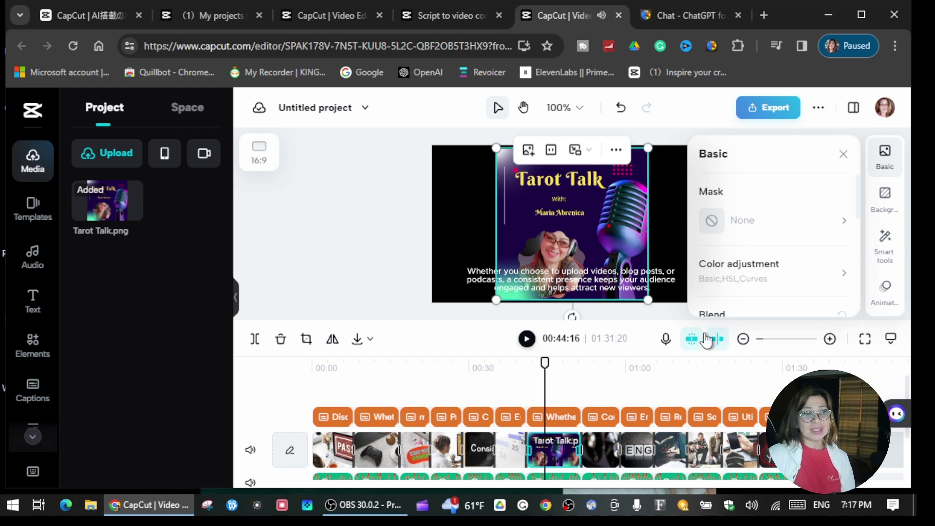
pyautogui.click(712, 376)
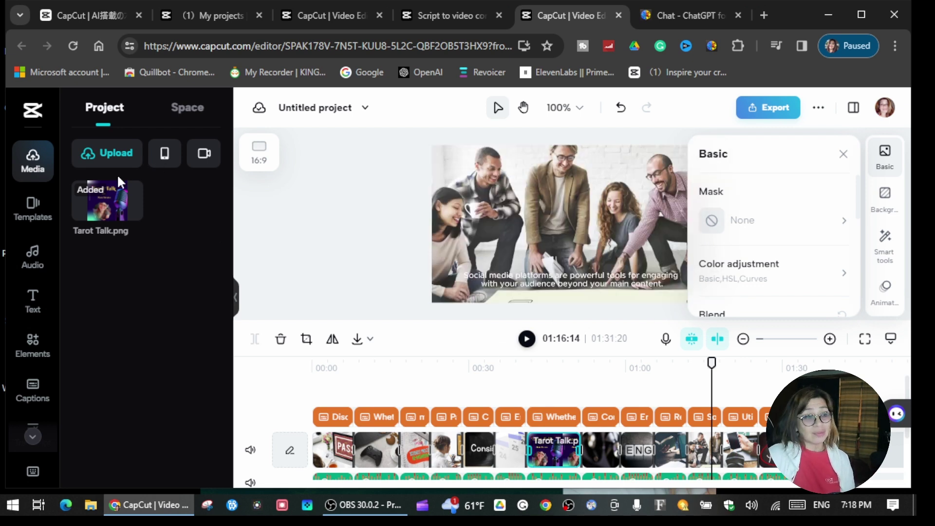
pyautogui.click(620, 112)
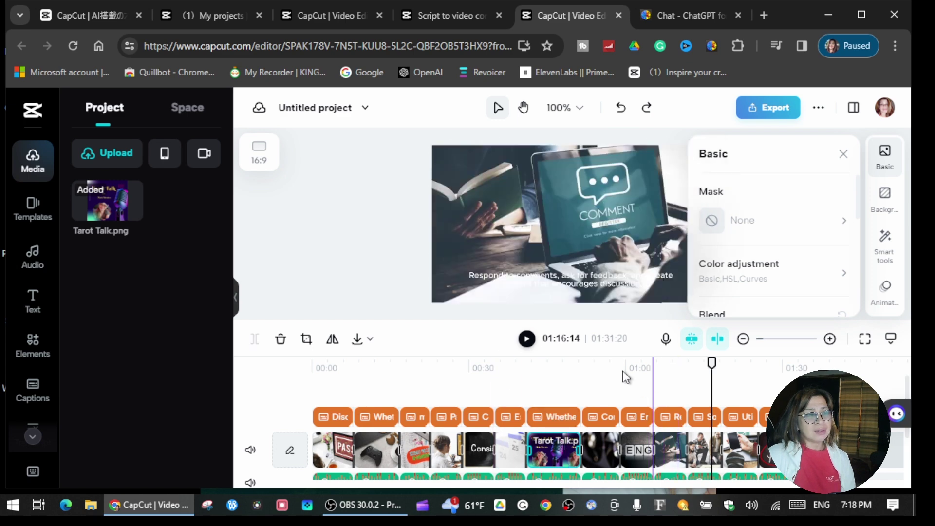
pyautogui.click(616, 117)
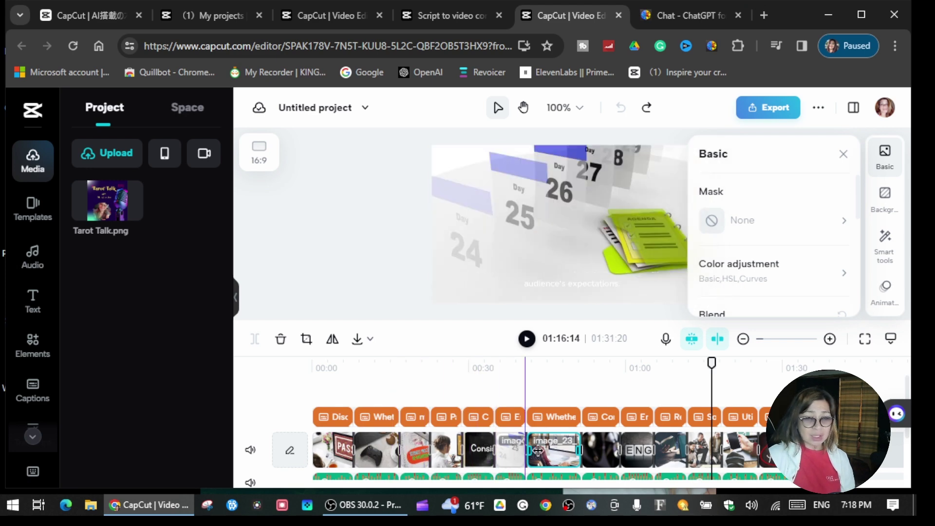
# - Select the first caption, Discover Your Passion, and examine the text and timing of all captions through to the last one
pyautogui.click(318, 416)
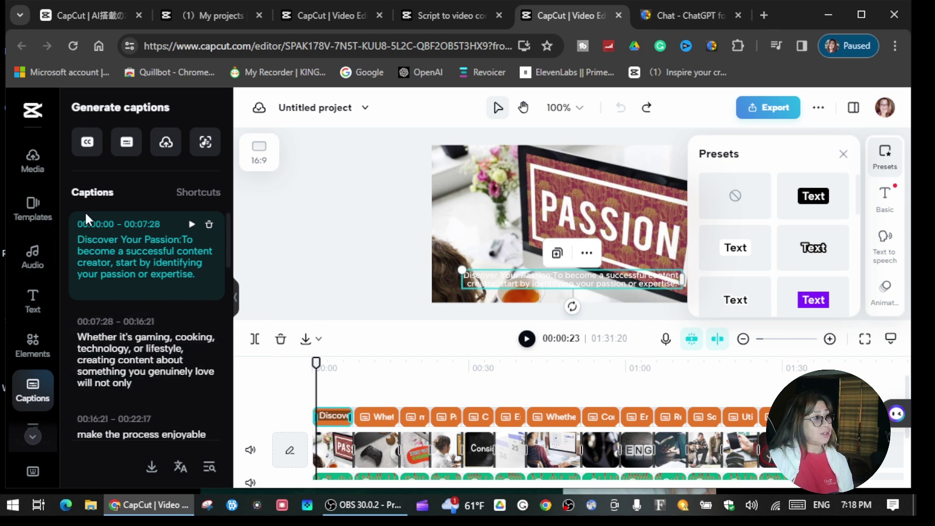
pyautogui.click(182, 242)
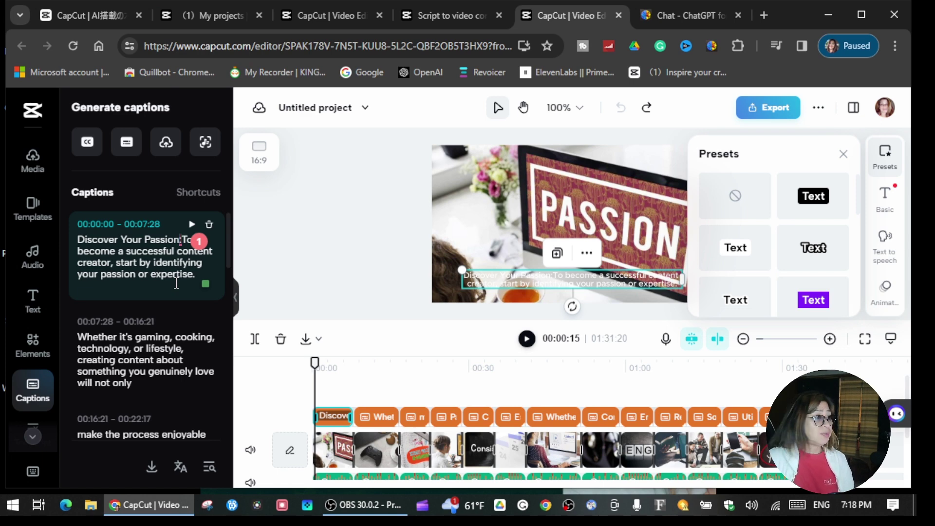
pyautogui.scroll(-4, 139, 341)
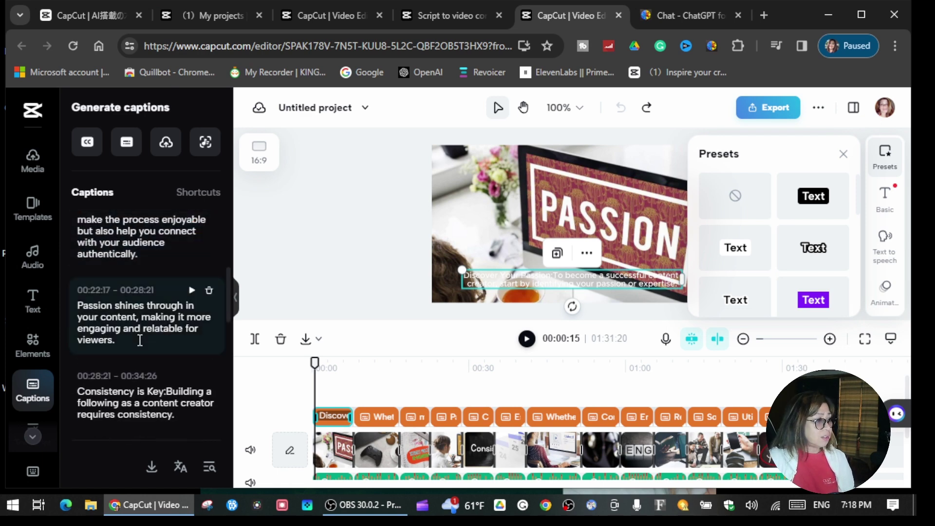
pyautogui.scroll(-3, 139, 341)
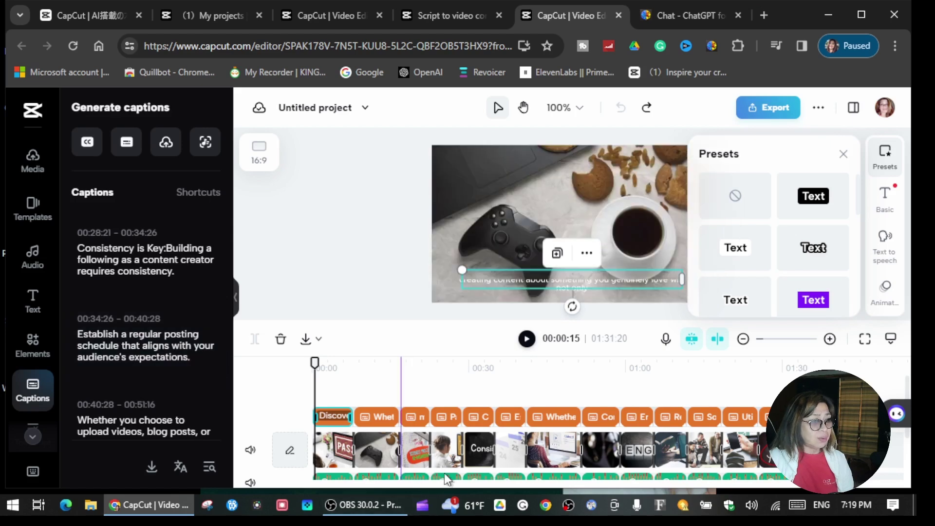
pyautogui.click(324, 414)
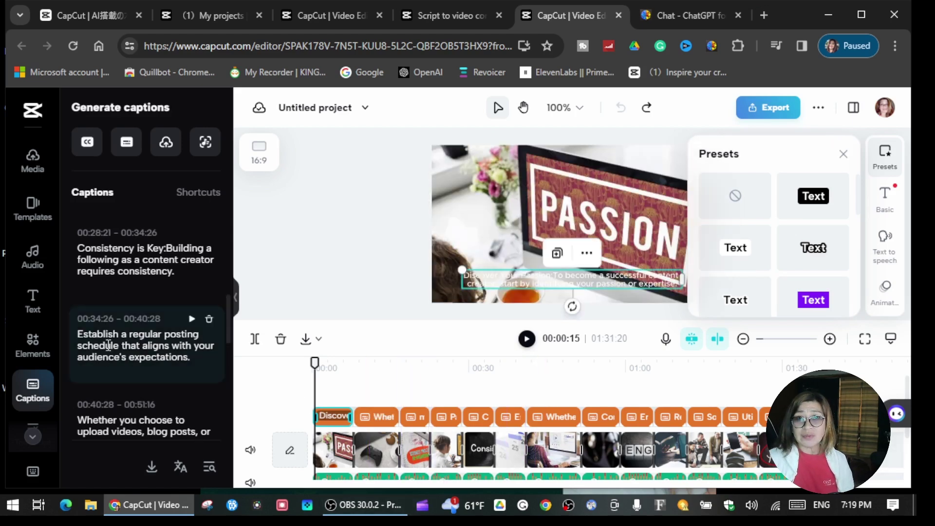
pyautogui.scroll(-5, 109, 345)
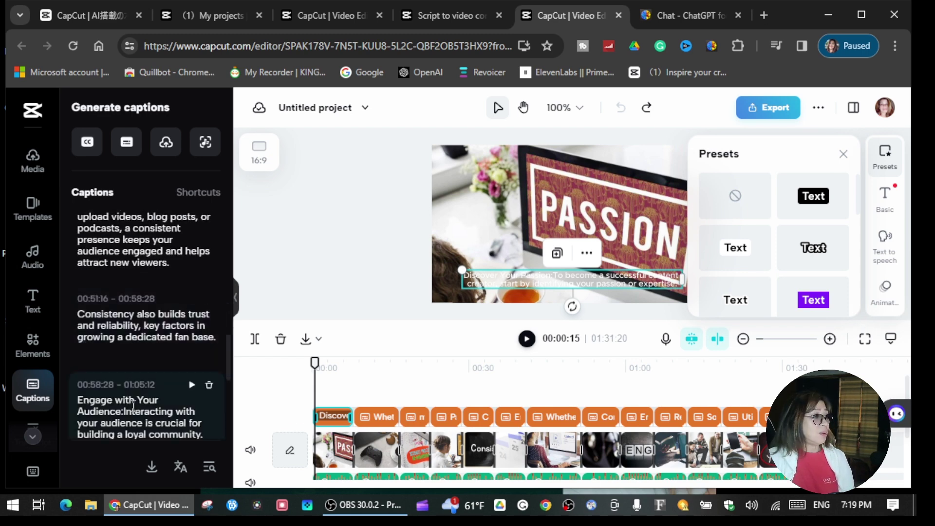
pyautogui.scroll(-10, 97, 433)
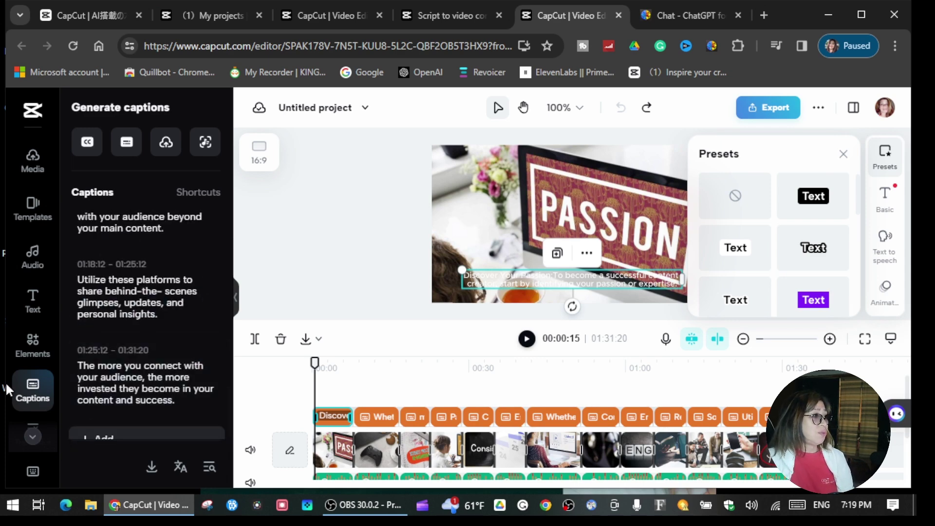
# - Add the Like thumbs-up sticker to the timeline at about 1:20, above the clip of the hand holding a phone
pyautogui.click(31, 355)
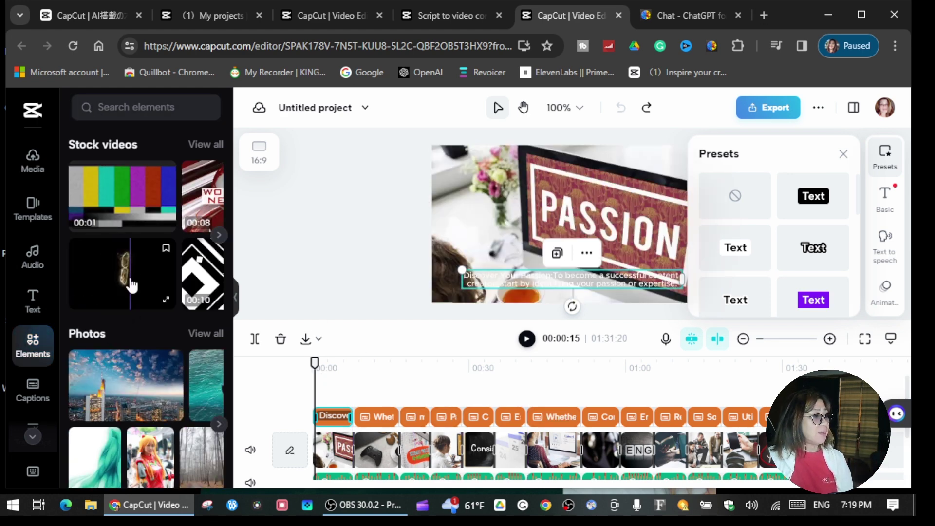
pyautogui.scroll(-3, 140, 292)
pyautogui.scroll(-2, 140, 292)
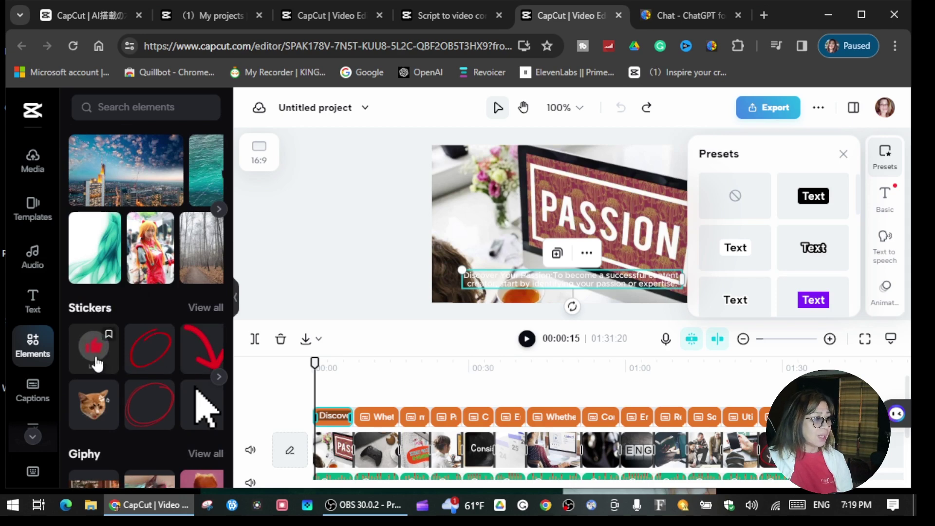
pyautogui.click(313, 373)
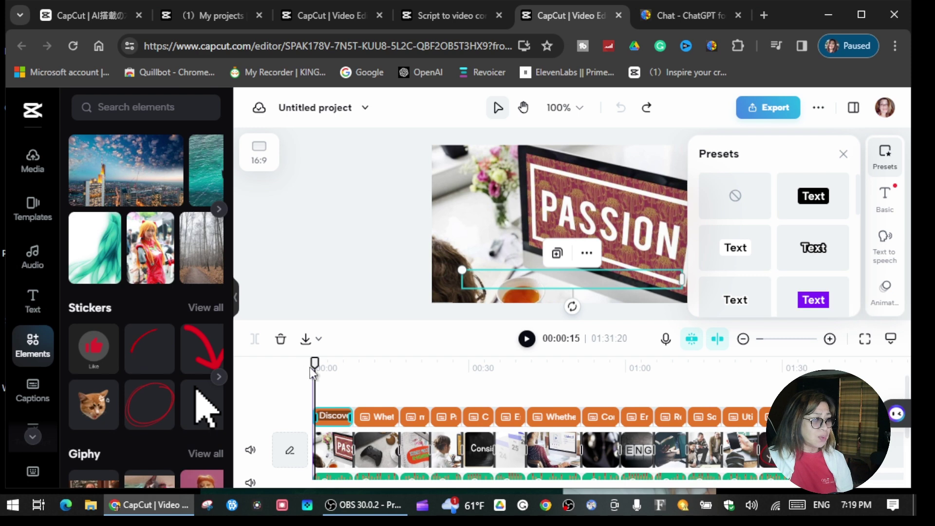
pyautogui.moveTo(313, 363); pyautogui.dragTo(442, 378)
pyautogui.moveTo(516, 403); pyautogui.dragTo(739, 418)
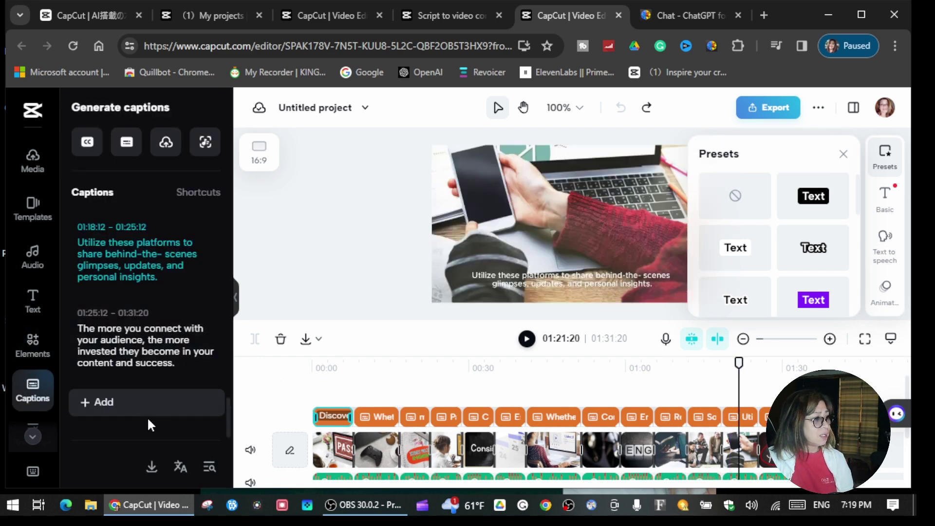
pyautogui.click(740, 449)
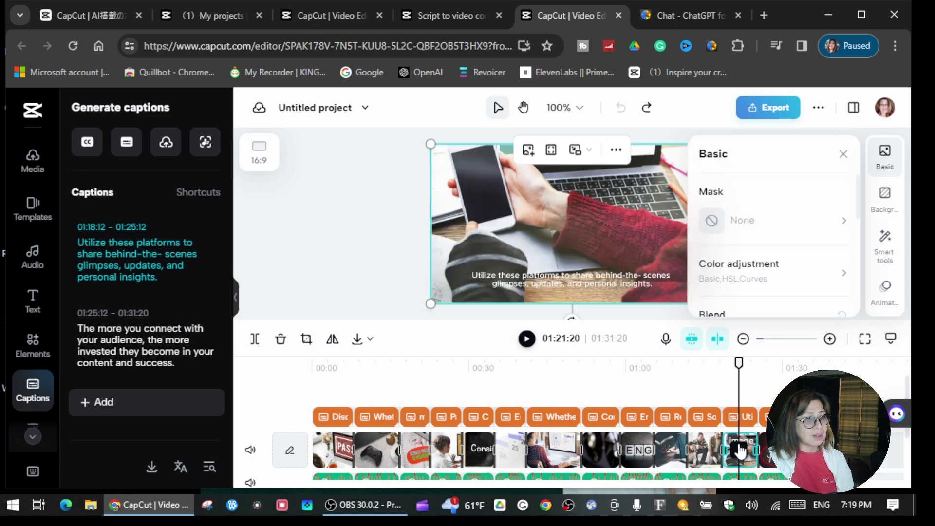
pyautogui.click(34, 352)
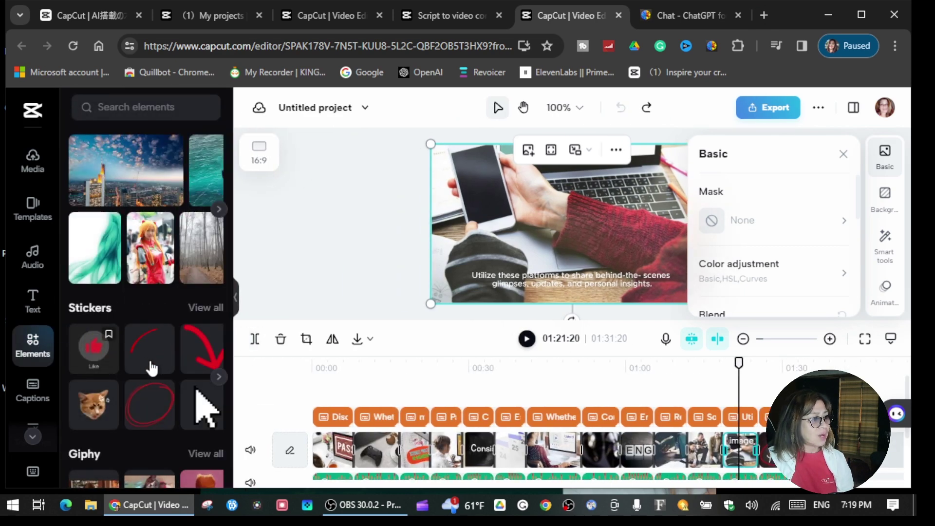
pyautogui.moveTo(152, 368); pyautogui.dragTo(736, 458)
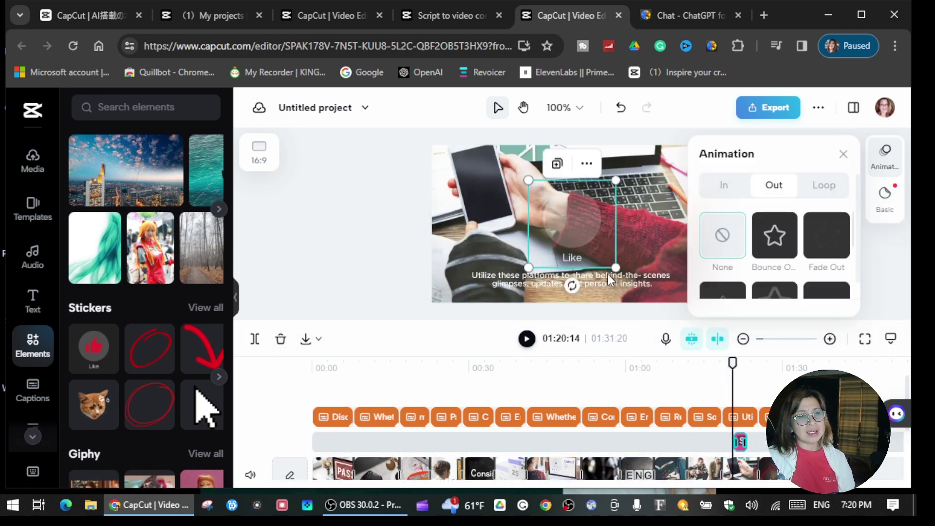
# - Lengthen the Like sticker slightly on the timeline, and shrink and place it over the phone screen in the picture
pyautogui.moveTo(575, 261); pyautogui.dragTo(656, 265)
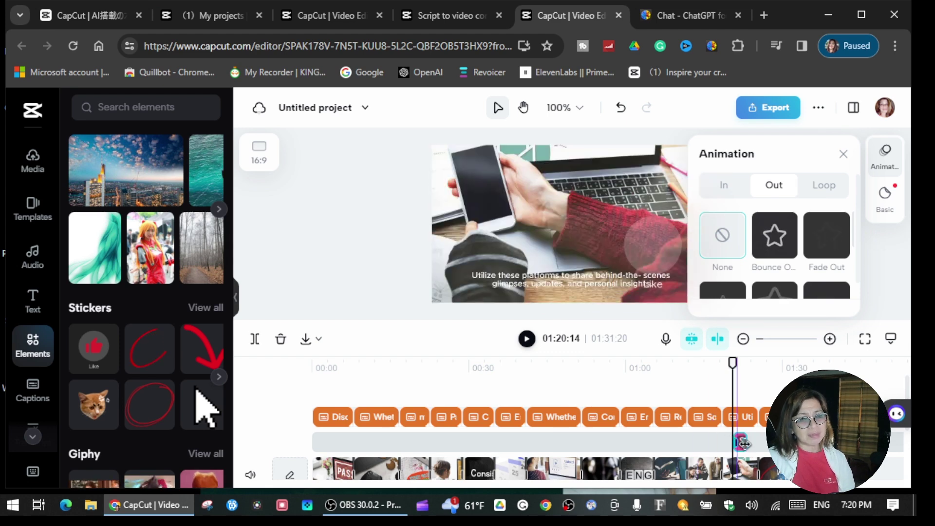
pyautogui.moveTo(752, 453); pyautogui.dragTo(755, 453)
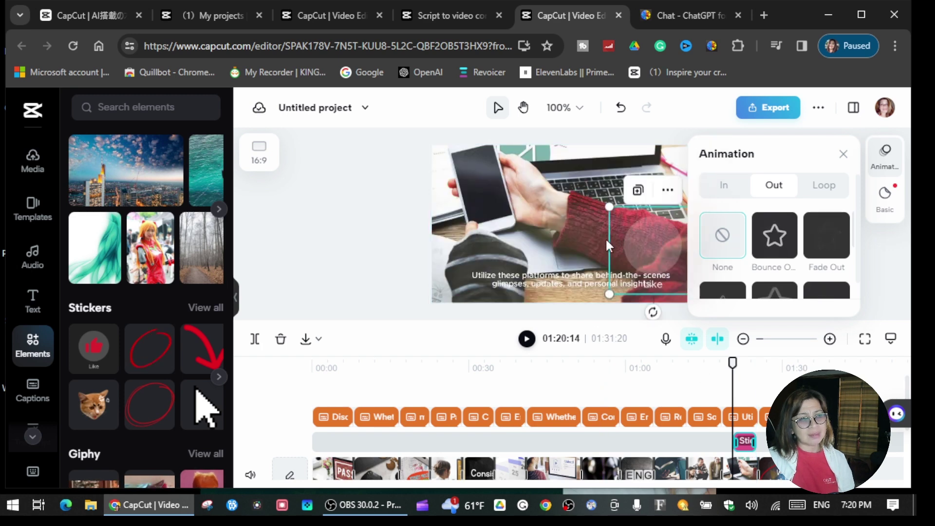
pyautogui.moveTo(605, 237); pyautogui.dragTo(474, 180)
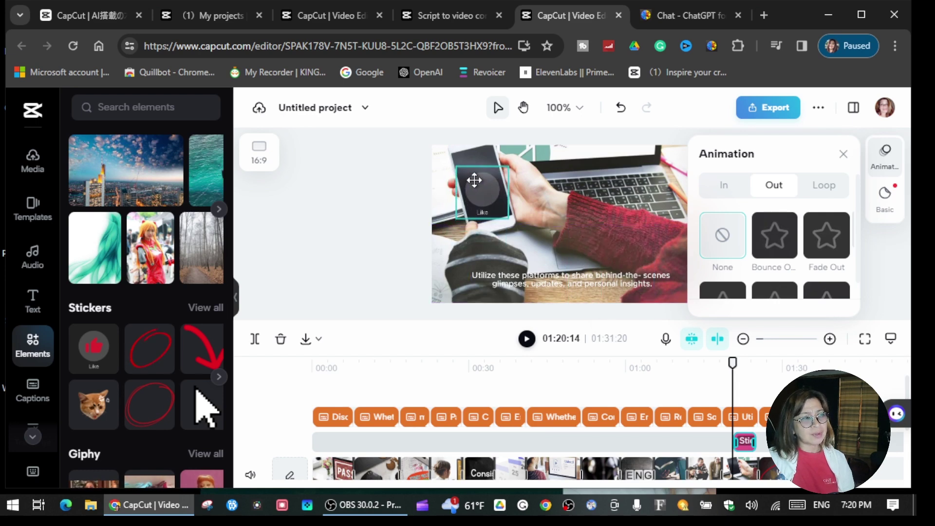
pyautogui.click(353, 182)
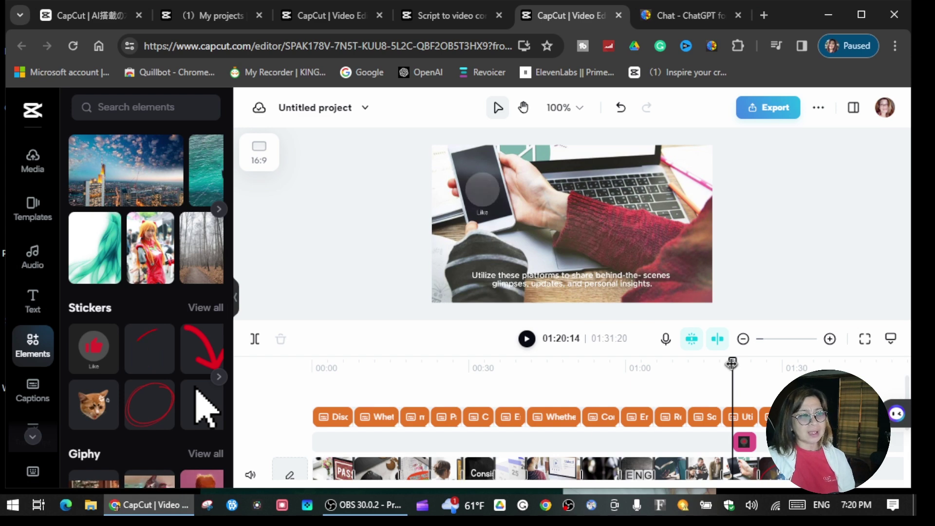
# - Play the video from about 1:18 through the Like sticker to check how it appears, and pause at about 1:26
pyautogui.moveTo(733, 363); pyautogui.dragTo(719, 366)
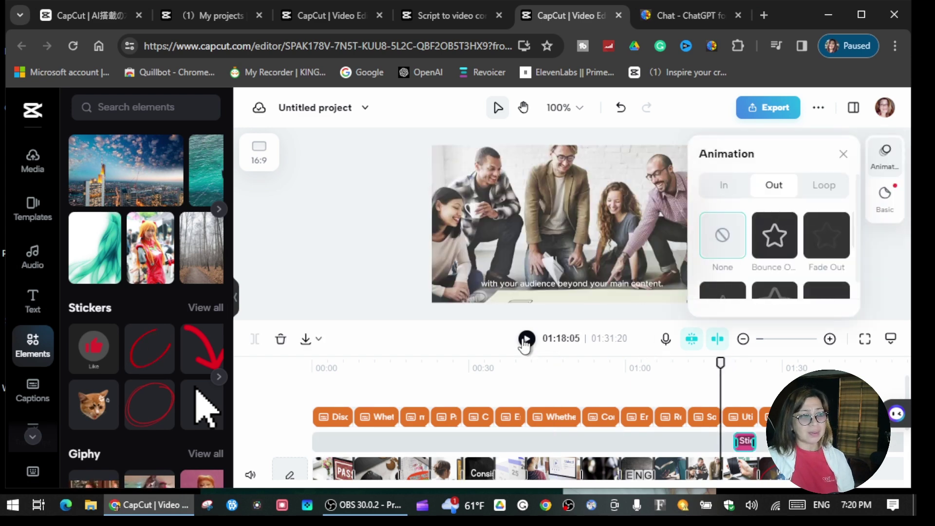
pyautogui.click(526, 338)
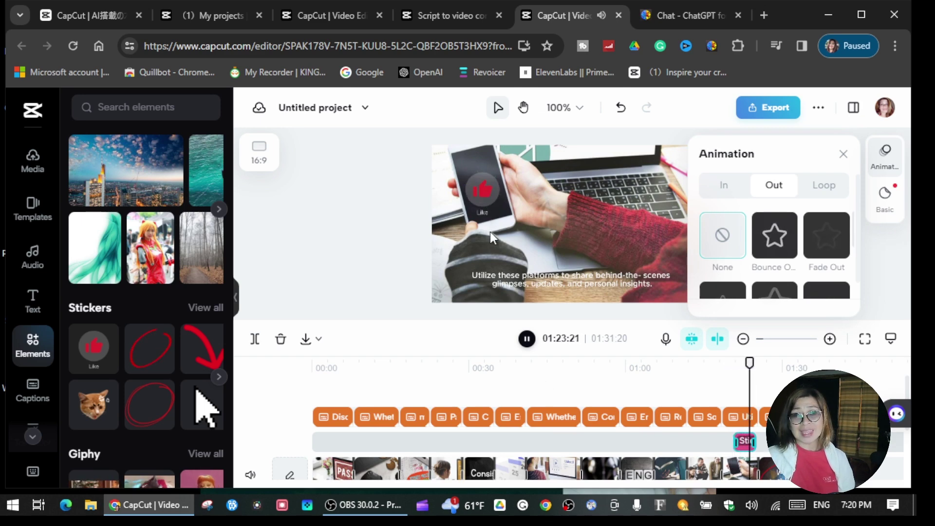
pyautogui.click(527, 339)
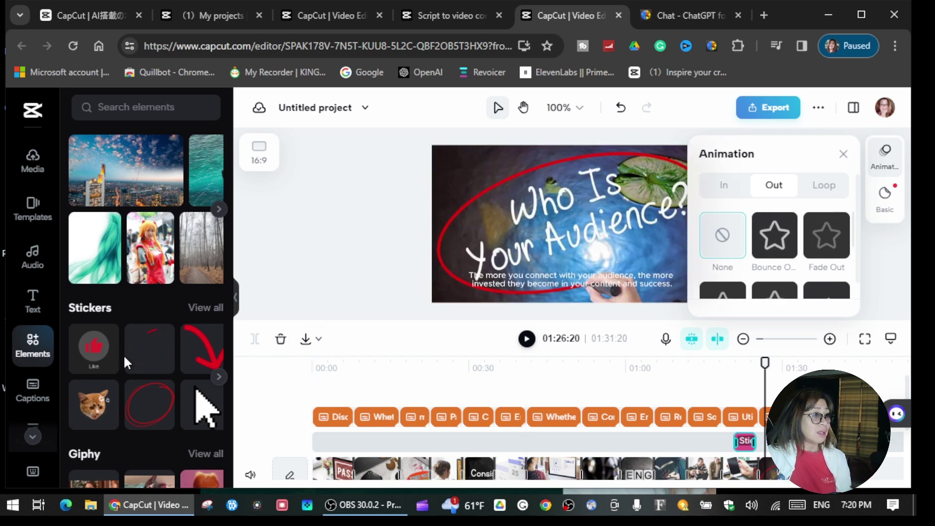
# - Search the elements for "subcribe" and browse the matching stickers
pyautogui.scroll(-2, 117, 358)
pyautogui.scroll(3, 121, 285)
pyautogui.scroll(3, 121, 285)
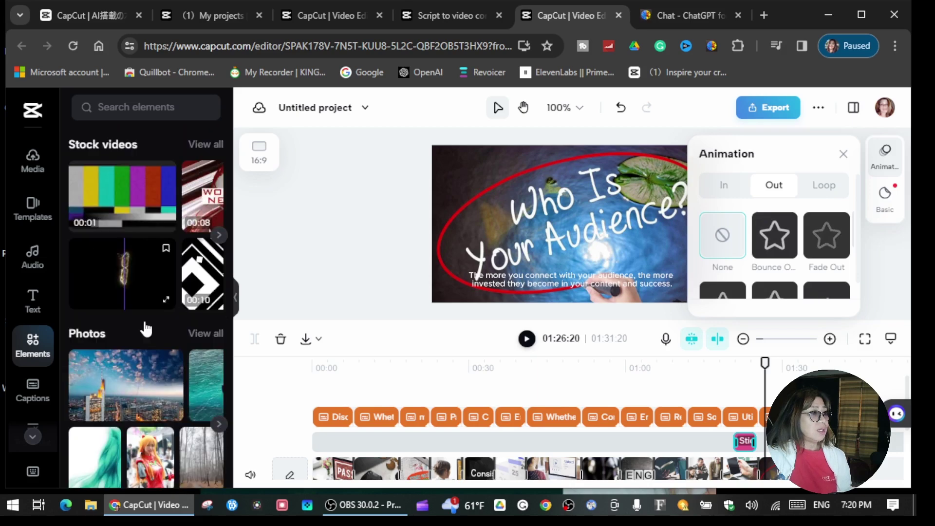
pyautogui.click(137, 108)
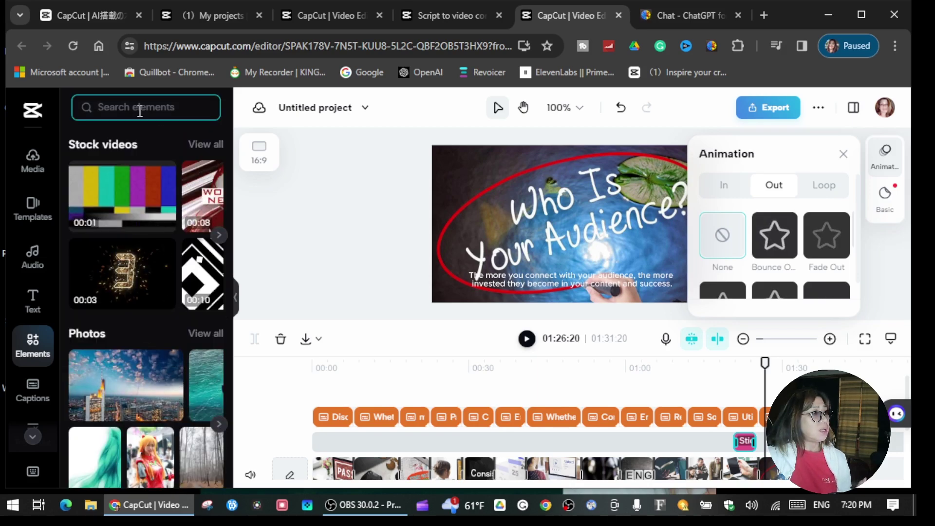
pyautogui.write('subxcribe')
pyautogui.press('Return')
pyautogui.press('BackSpace')
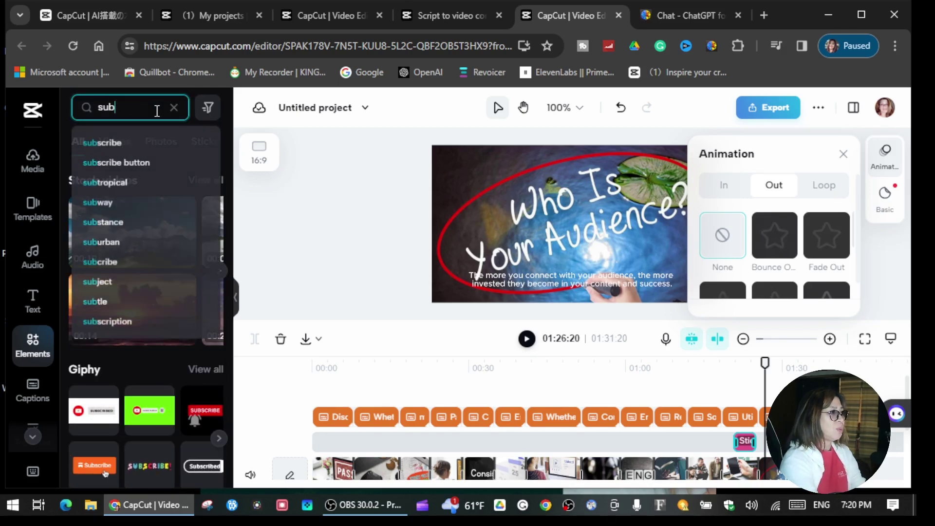
pyautogui.write('cribe')
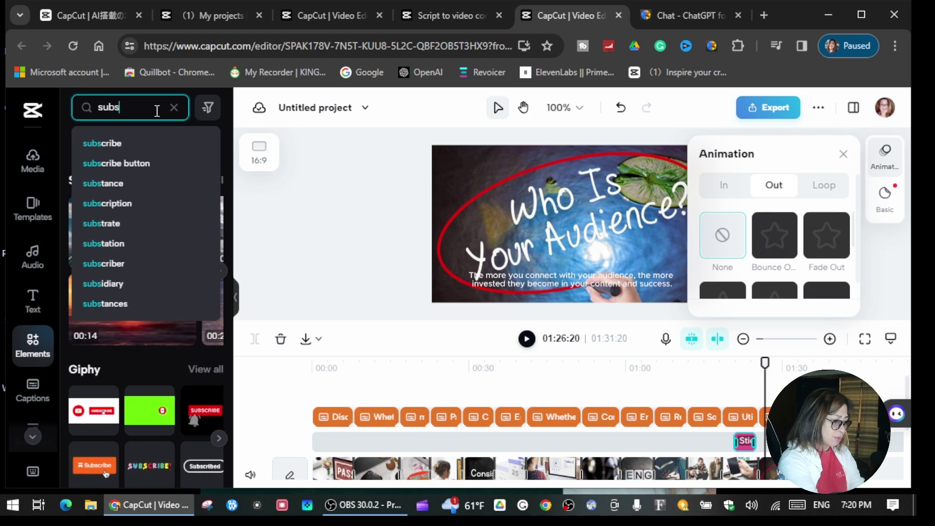
pyautogui.press('Return')
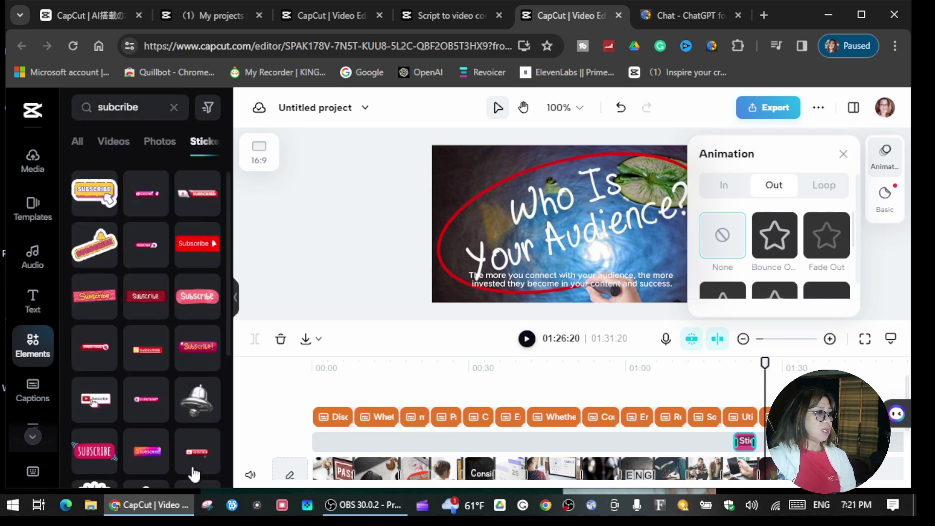
pyautogui.scroll(-5, 138, 335)
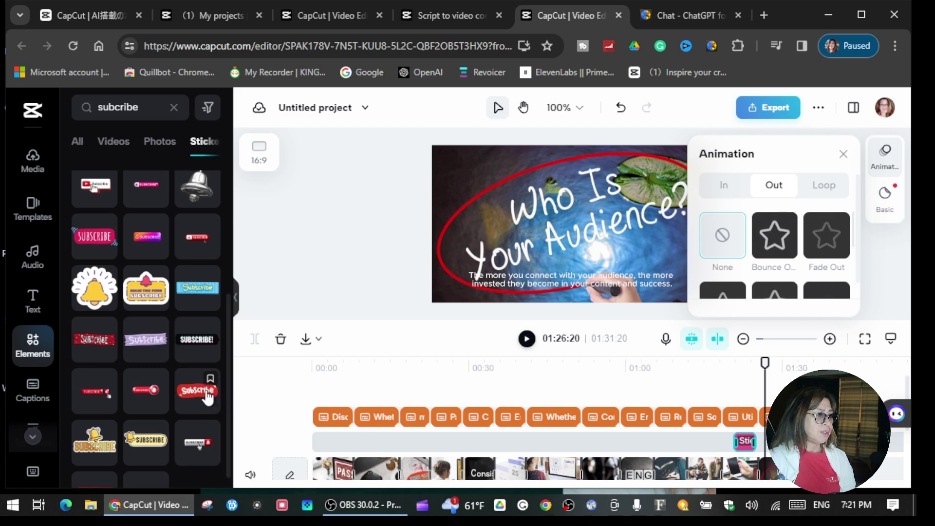
# - Add the red Subscribe sticker at about 1:26 and place it in the upper-left corner of the Who Is Your Audience picture
pyautogui.moveTo(235, 384); pyautogui.dragTo(765, 468)
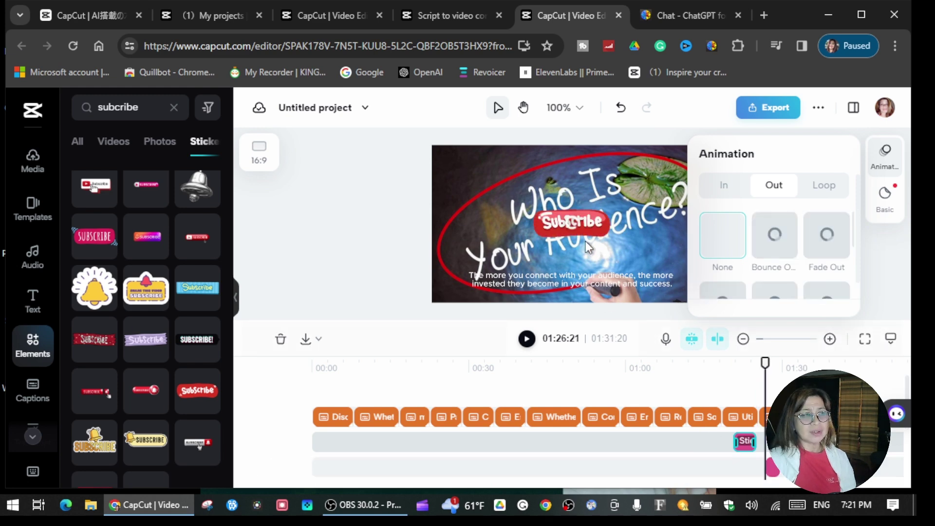
pyautogui.moveTo(586, 237); pyautogui.dragTo(485, 175)
pyautogui.click(405, 200)
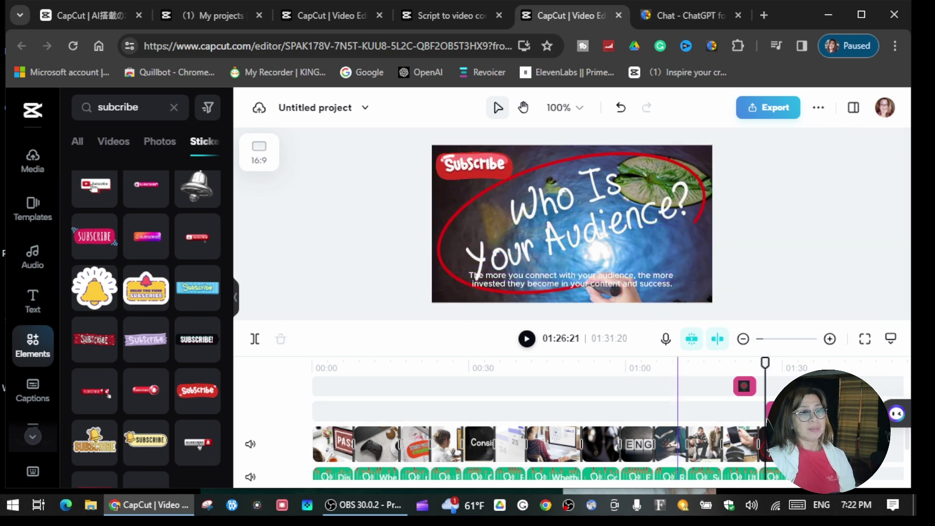
# - Play the video from about 1:20 to check the Like and Subscribe stickers
pyautogui.moveTo(783, 374); pyautogui.dragTo(731, 395)
pyautogui.click(732, 392)
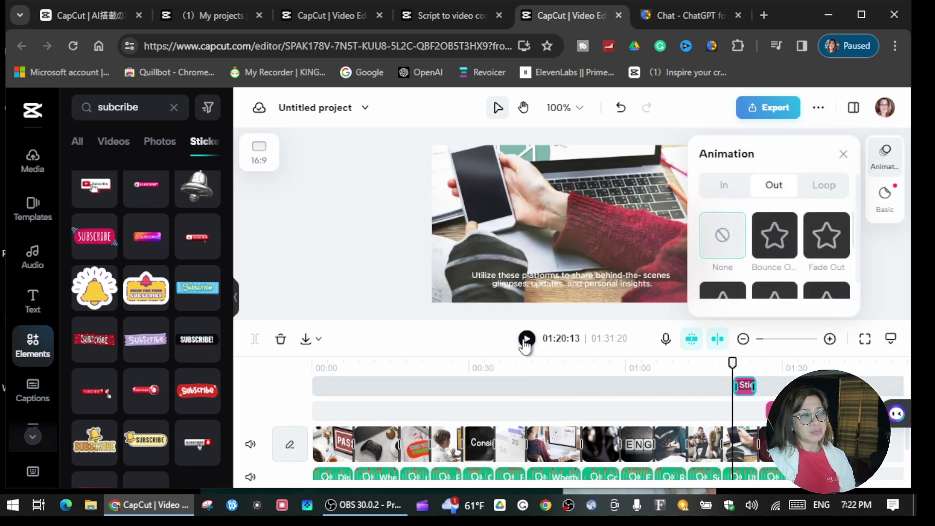
pyautogui.click(526, 339)
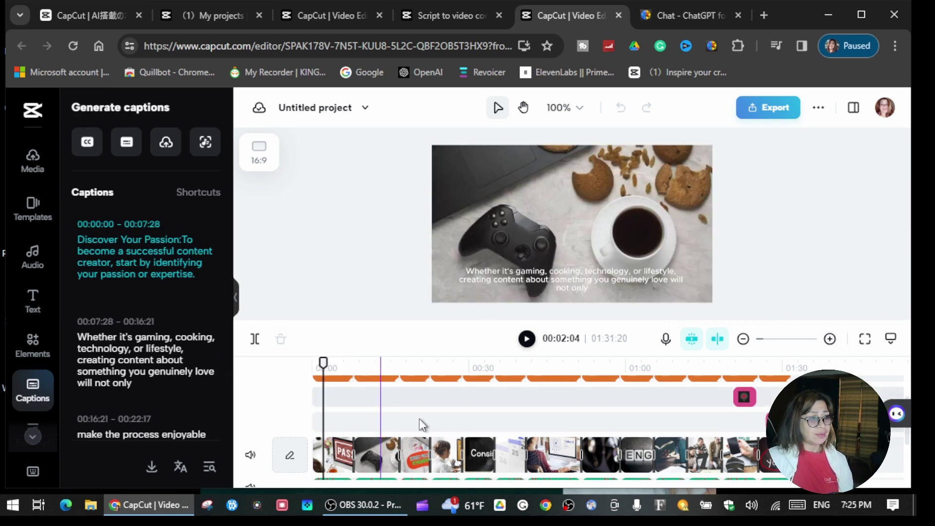
# - Delete the full-length background music clip beneath the narration clips in the timeline
pyautogui.scroll(-3, 454, 425)
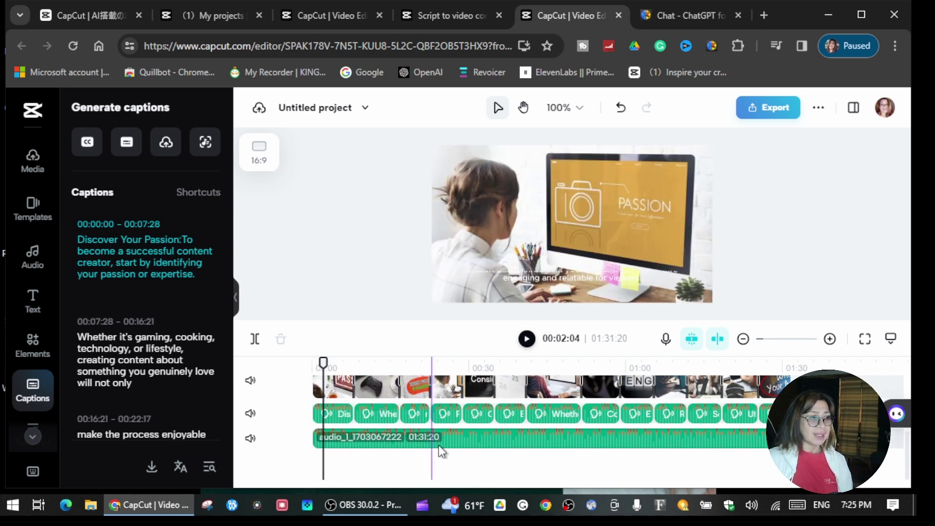
pyautogui.click(470, 446)
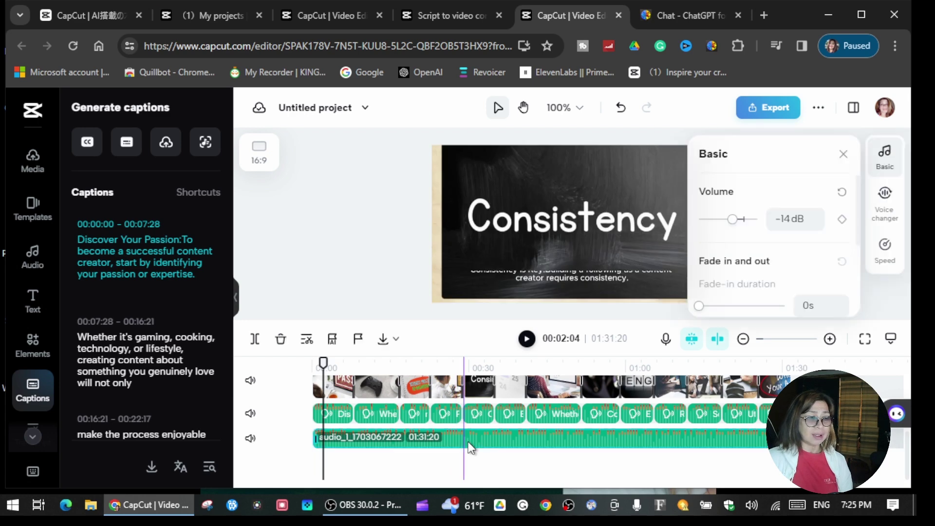
pyautogui.rightClick(470, 445)
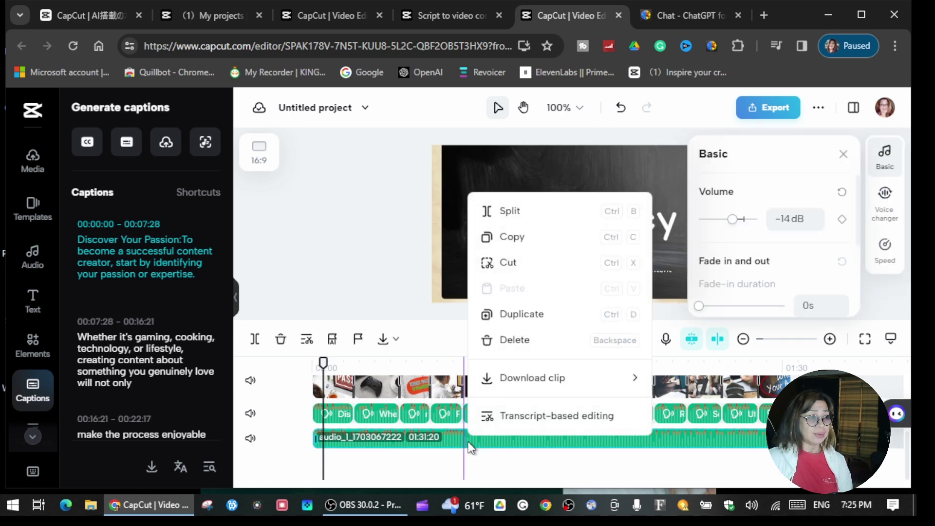
pyautogui.click(502, 347)
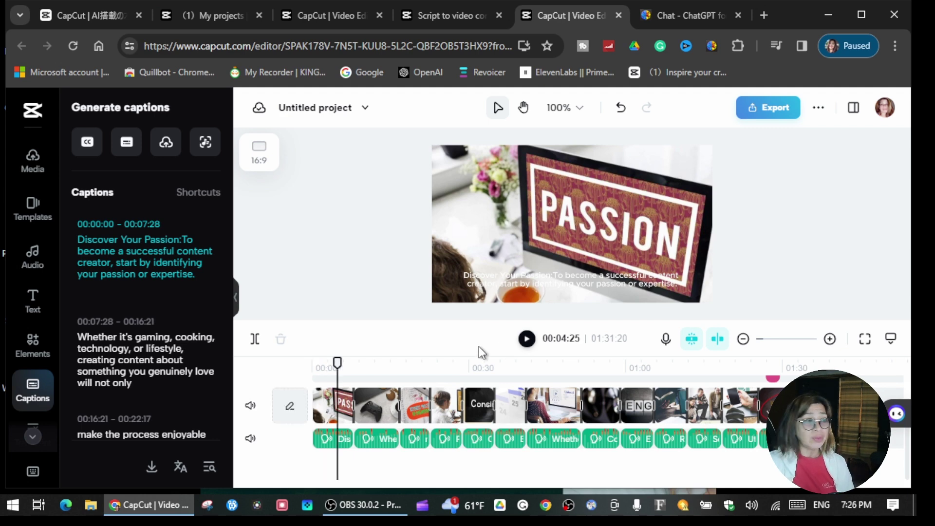
# - Return the playhead to the start and upload "My Way - NEFFEX.mp3" from the device's Music folder into the project media
pyautogui.click(316, 379)
pyautogui.moveTo(316, 378); pyautogui.dragTo(298, 367)
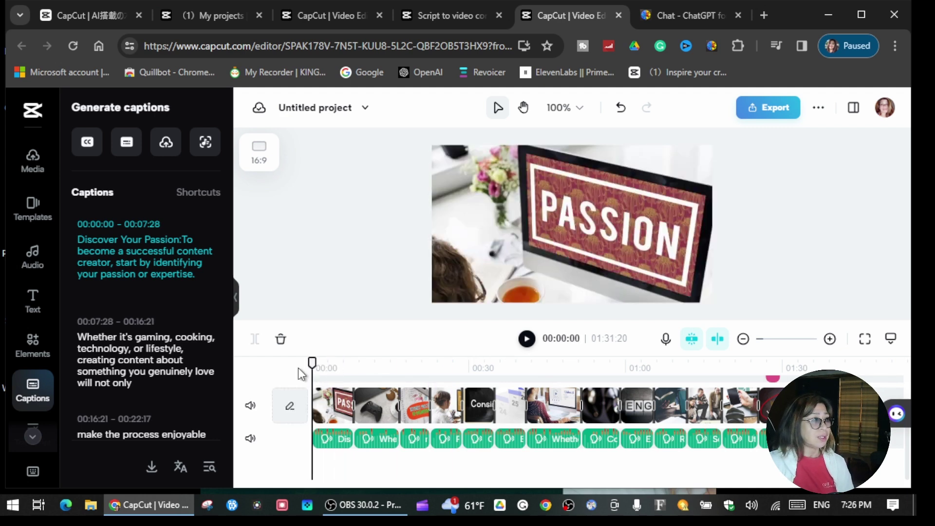
pyautogui.click(40, 170)
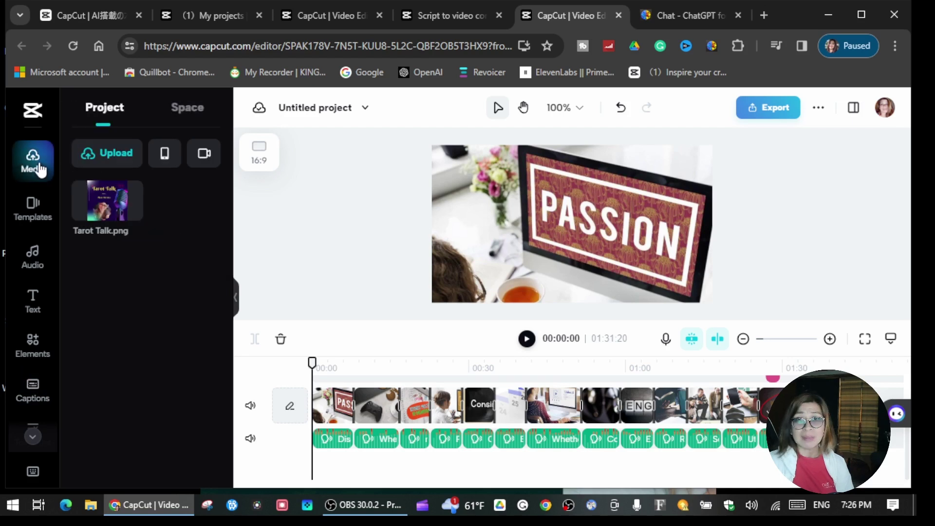
pyautogui.moveTo(122, 159)
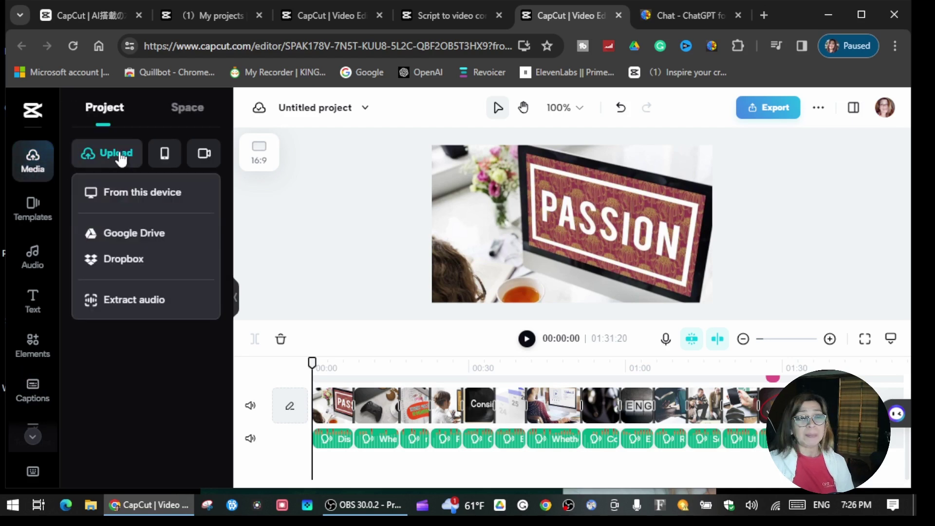
pyautogui.click(133, 194)
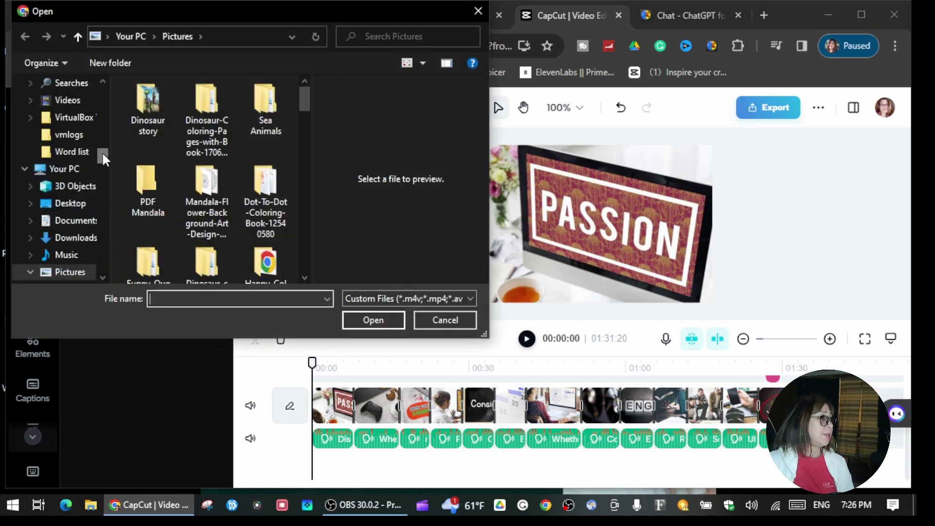
pyautogui.moveTo(101, 151); pyautogui.dragTo(86, 85)
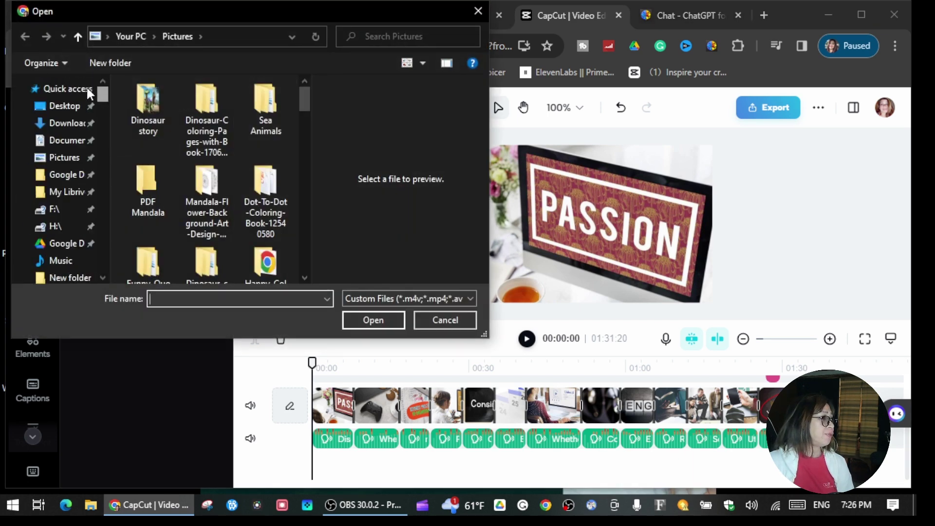
pyautogui.click(74, 255)
pyautogui.click(177, 249)
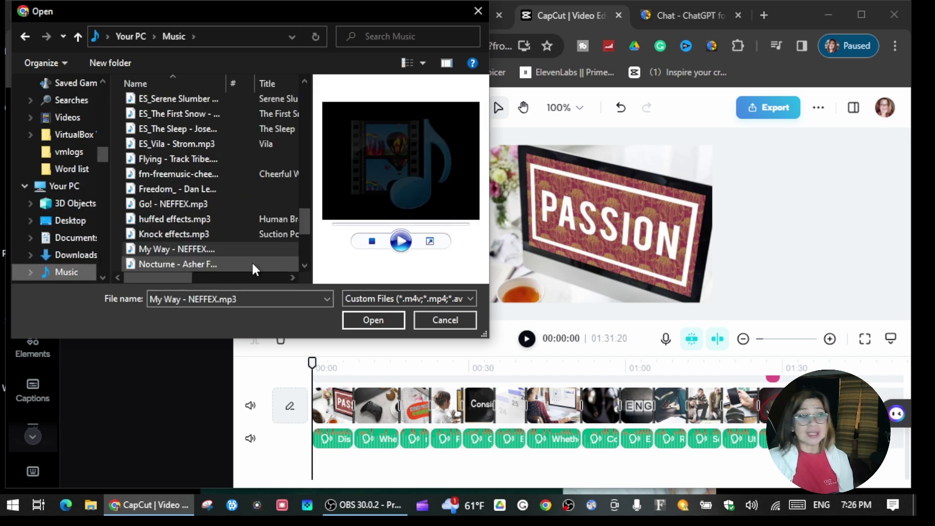
pyautogui.click(371, 322)
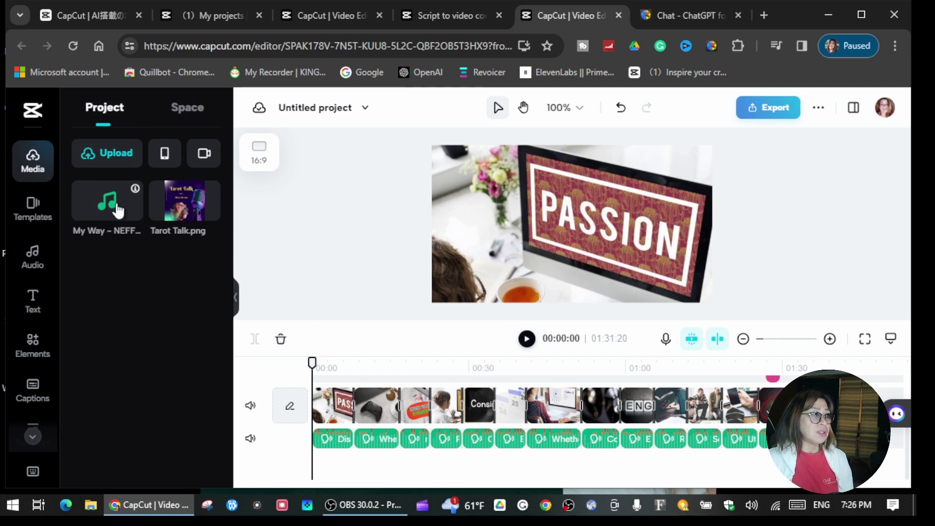
# - Place the My Way music under the narration from 00:00 and delete its excess part after the video's end at 01:31:20
pyautogui.moveTo(115, 216); pyautogui.dragTo(313, 463)
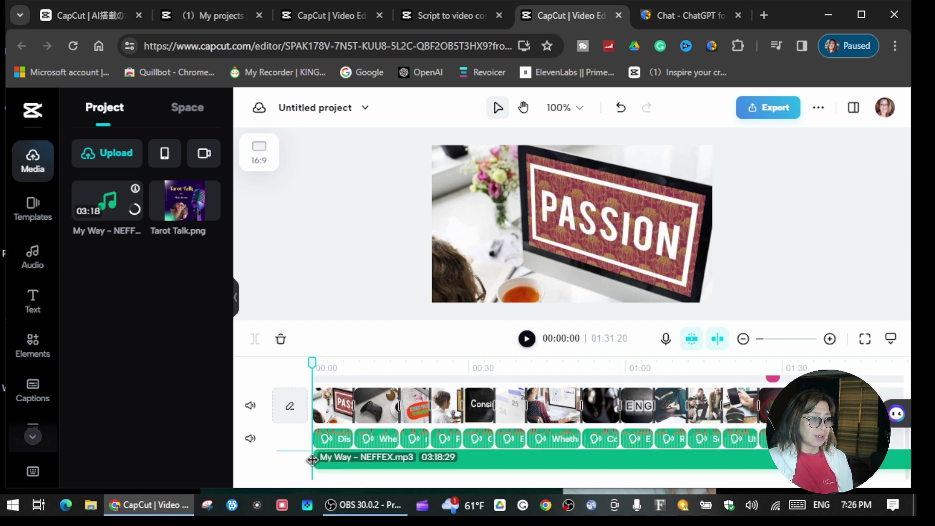
pyautogui.rightClick(668, 467)
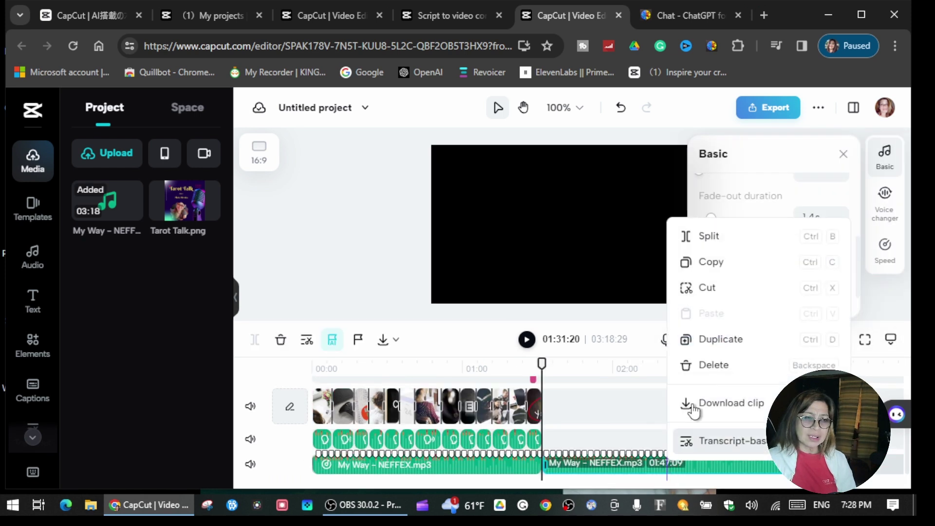
pyautogui.click(723, 366)
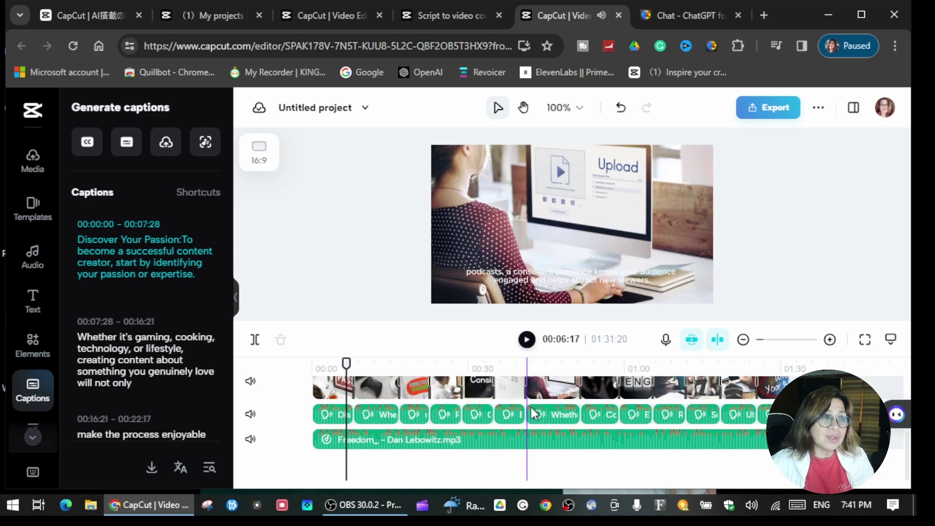
# - Lower the volume of the Freedom_ background music clip to -6.4 dB
pyautogui.click(536, 438)
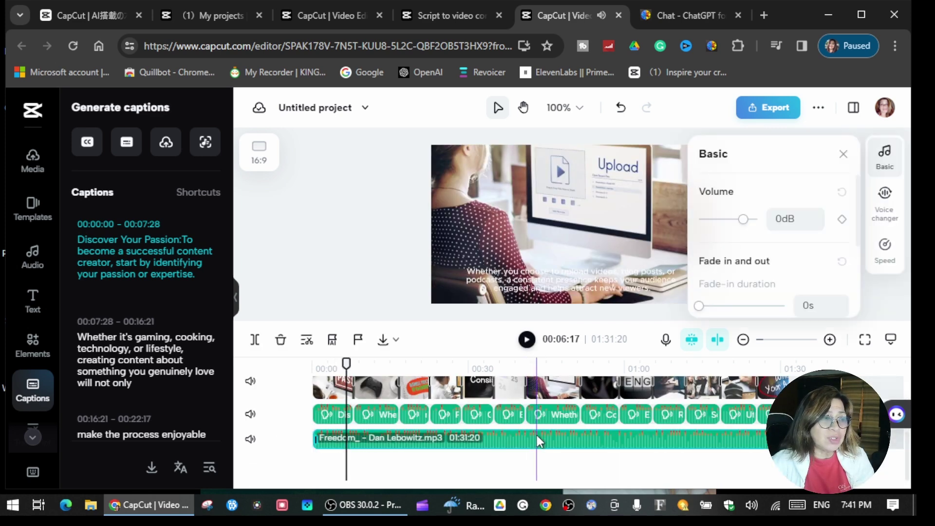
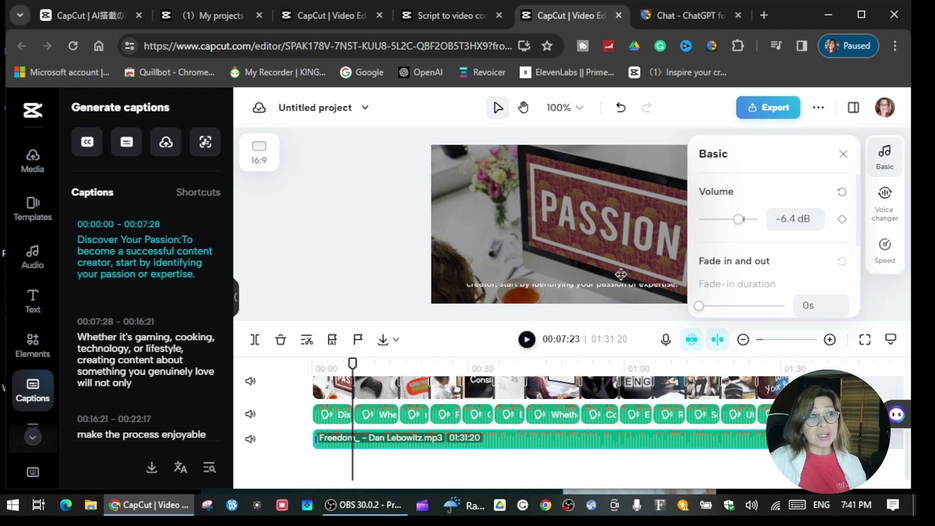
# - Open the export settings for downloading the video and name it "How to become a content creator"
pyautogui.click(774, 110)
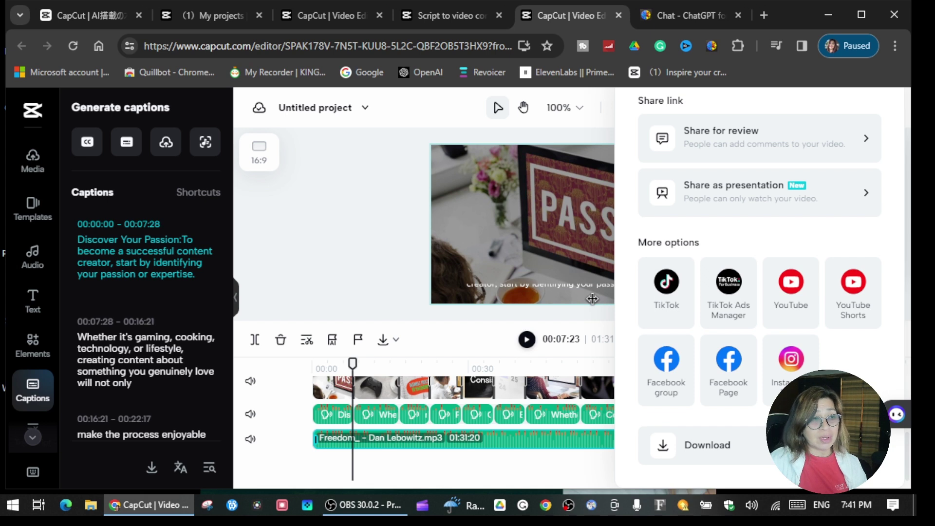
pyautogui.click(709, 455)
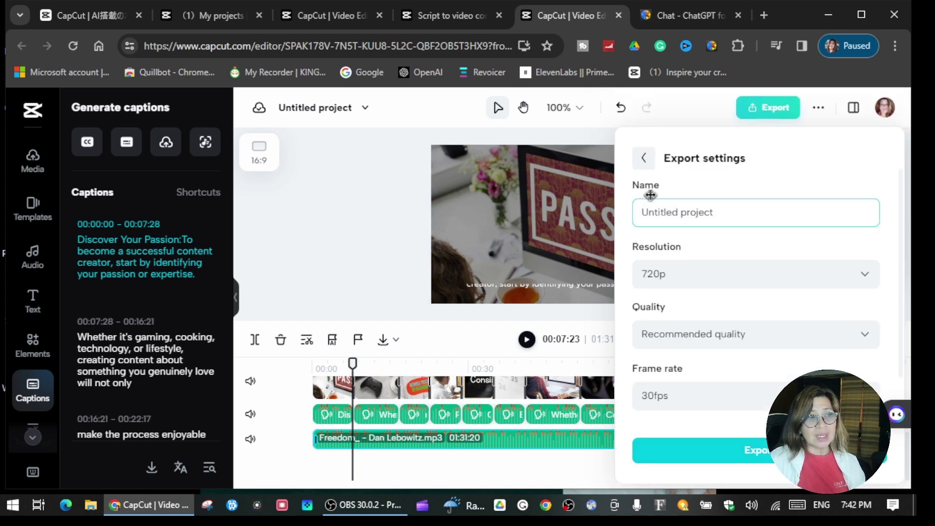
pyautogui.click(695, 214)
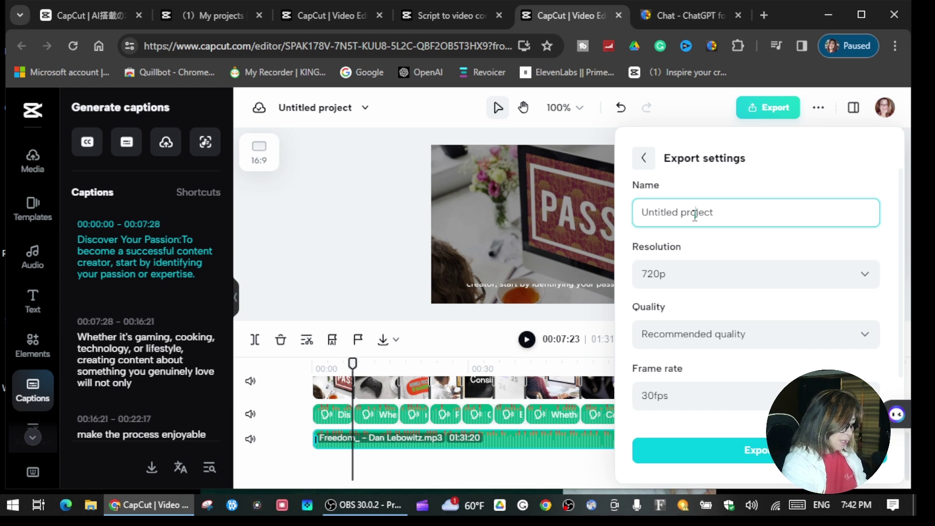
pyautogui.write('How to be')
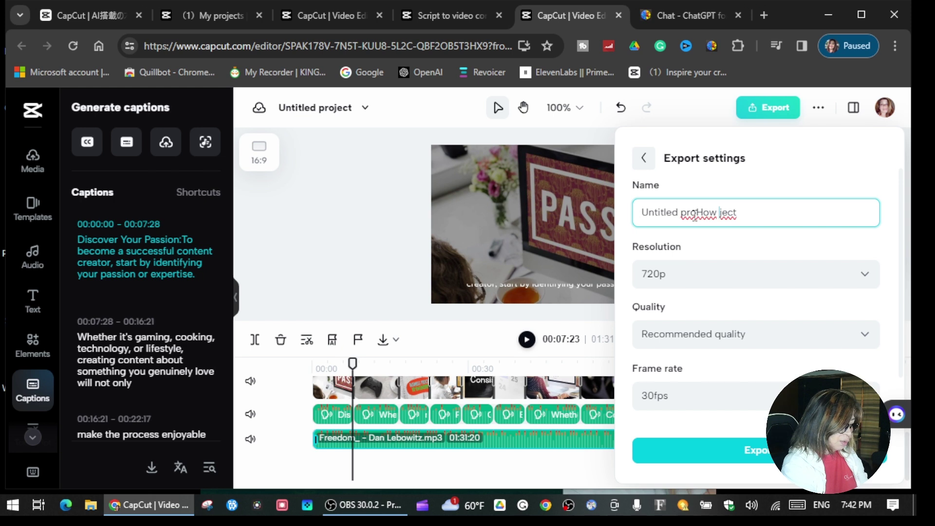
pyautogui.write('come a con')
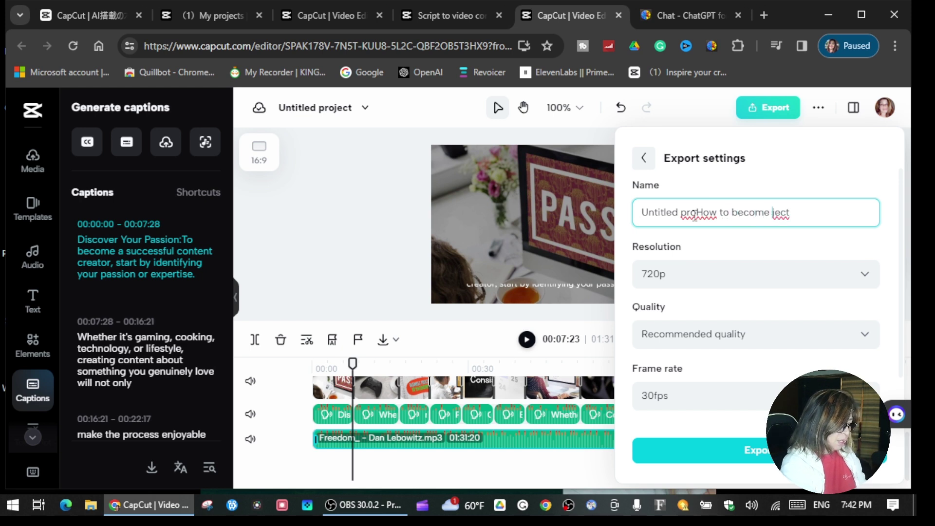
pyautogui.write('tent cre')
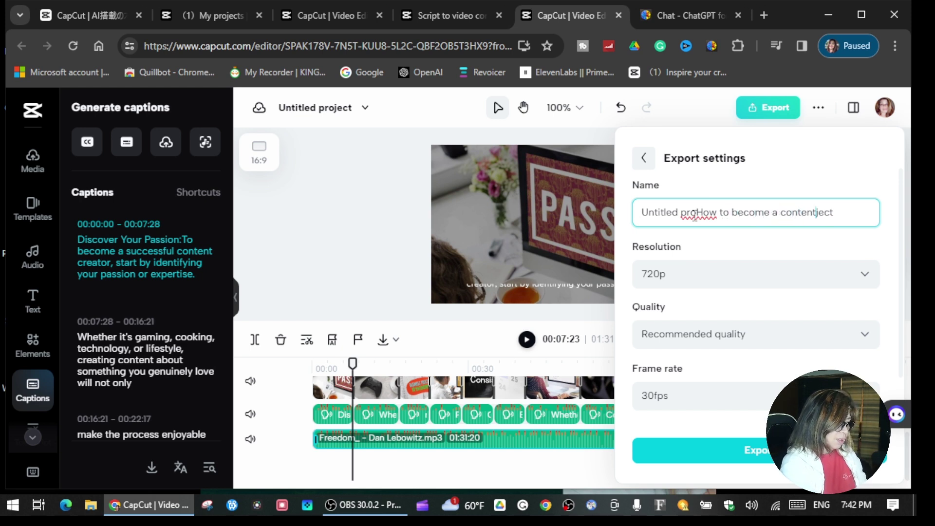
pyautogui.write('ator')
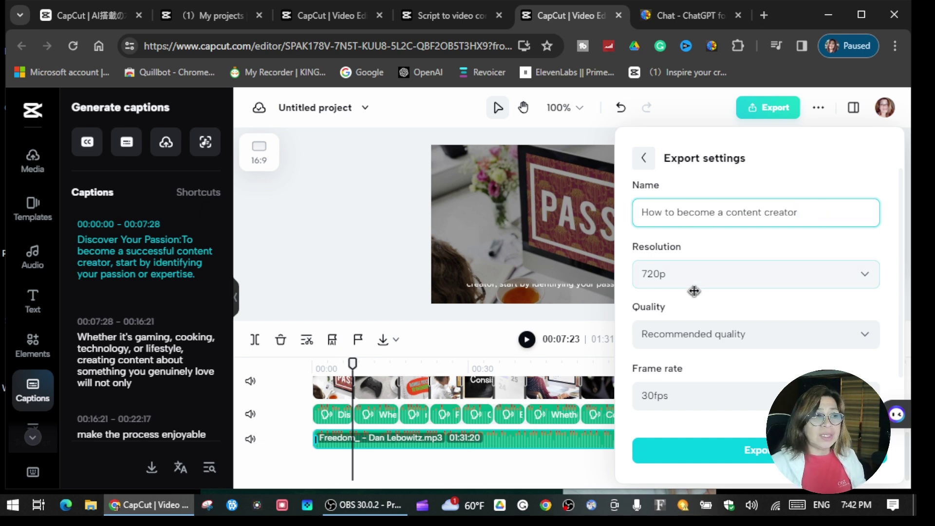
# - Set the export resolution to 1080p with Recommended quality and start exporting the video
pyautogui.click(870, 282)
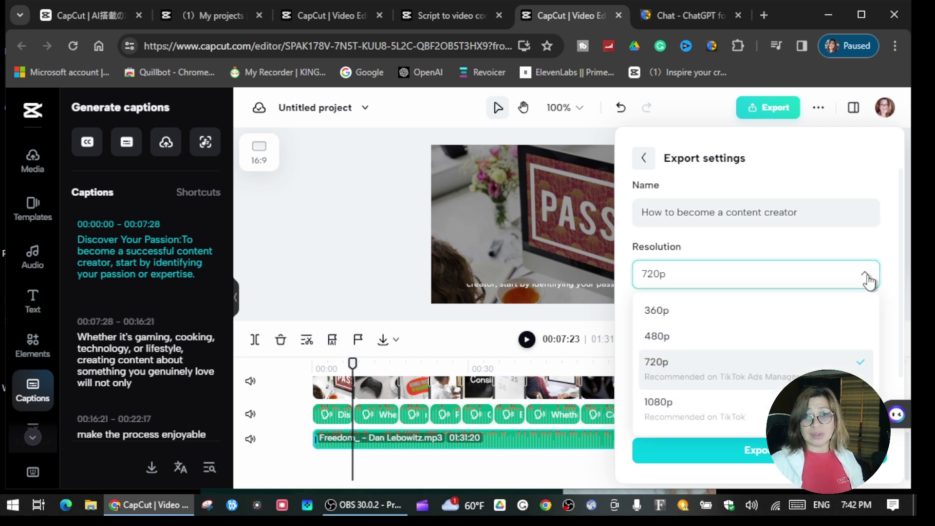
pyautogui.click(682, 414)
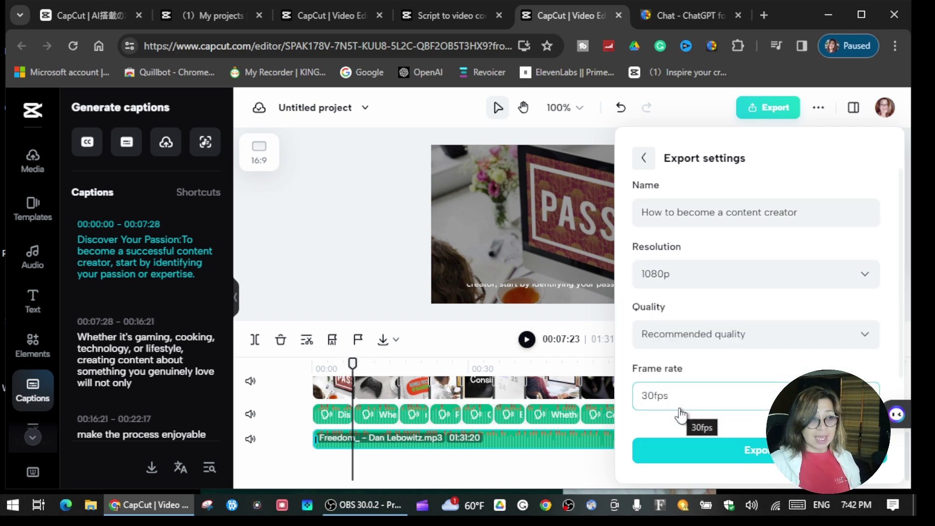
pyautogui.click(865, 338)
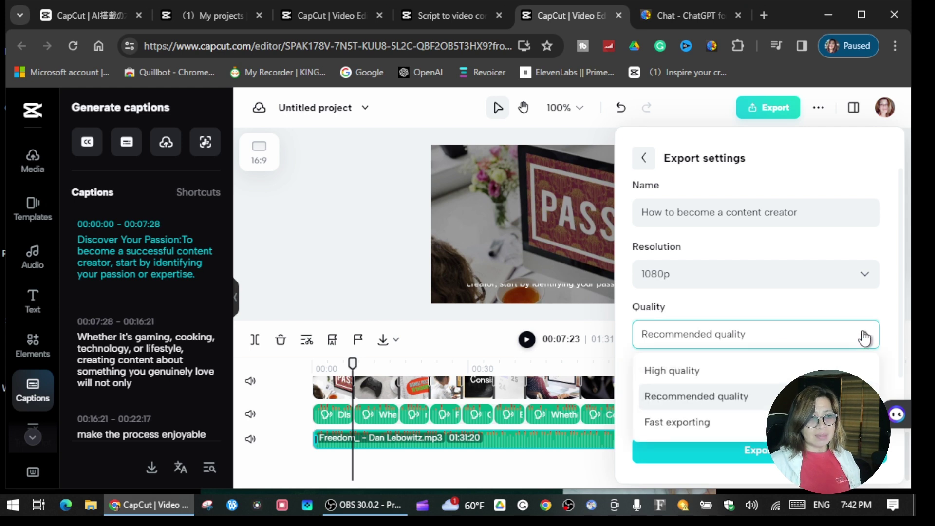
pyautogui.click(744, 396)
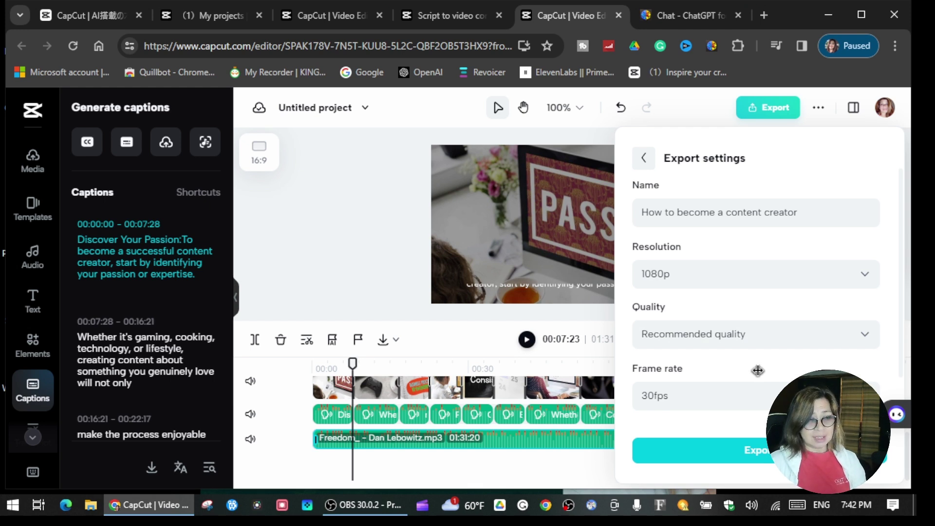
pyautogui.scroll(-1, 760, 366)
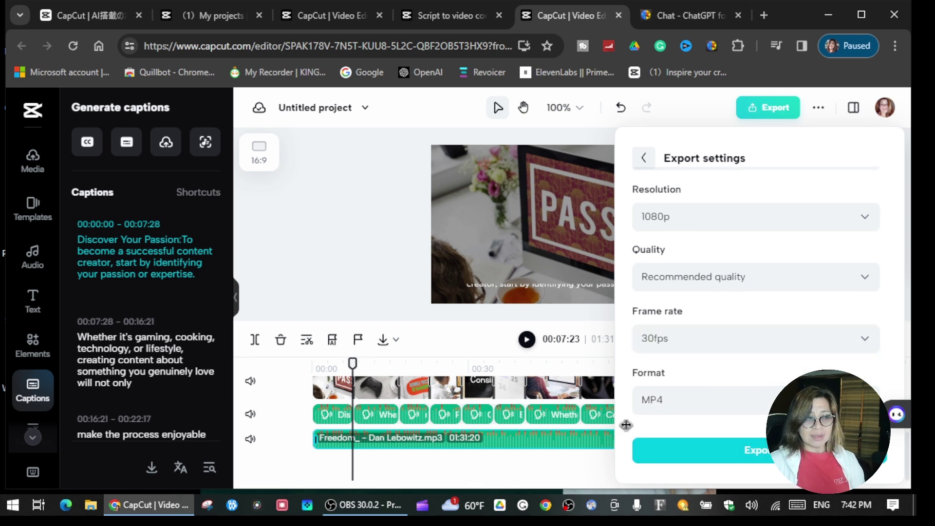
pyautogui.click(763, 460)
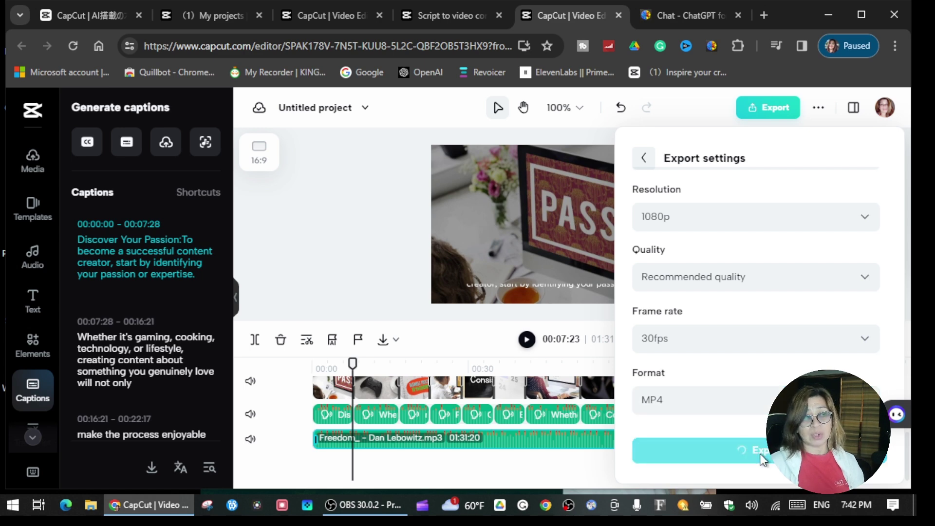